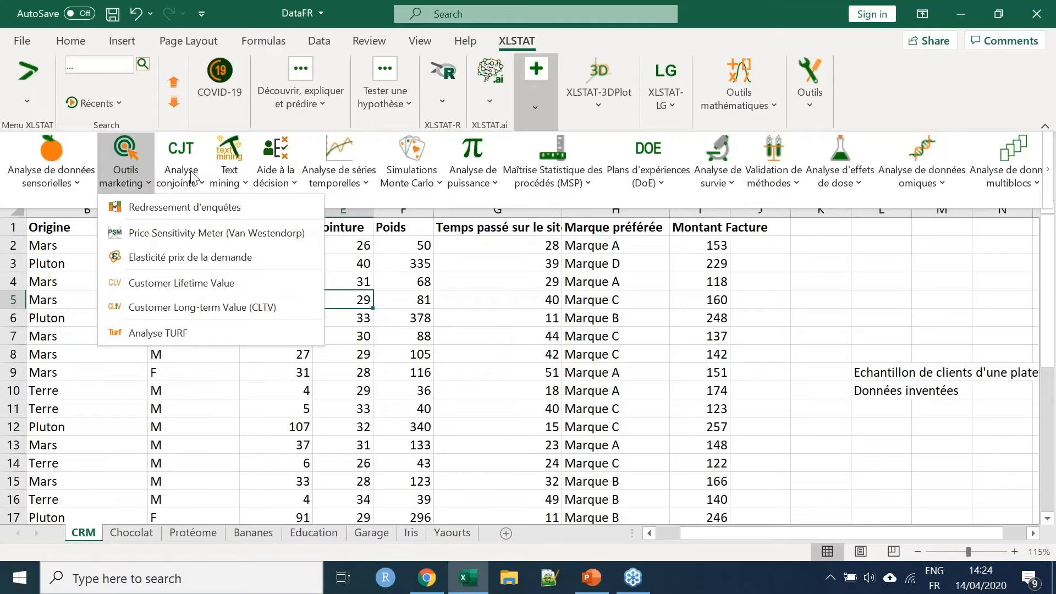
{"action": "left_click", "coordinate": [229, 173]}
{"action": "left_click", "coordinate": [116, 280]}
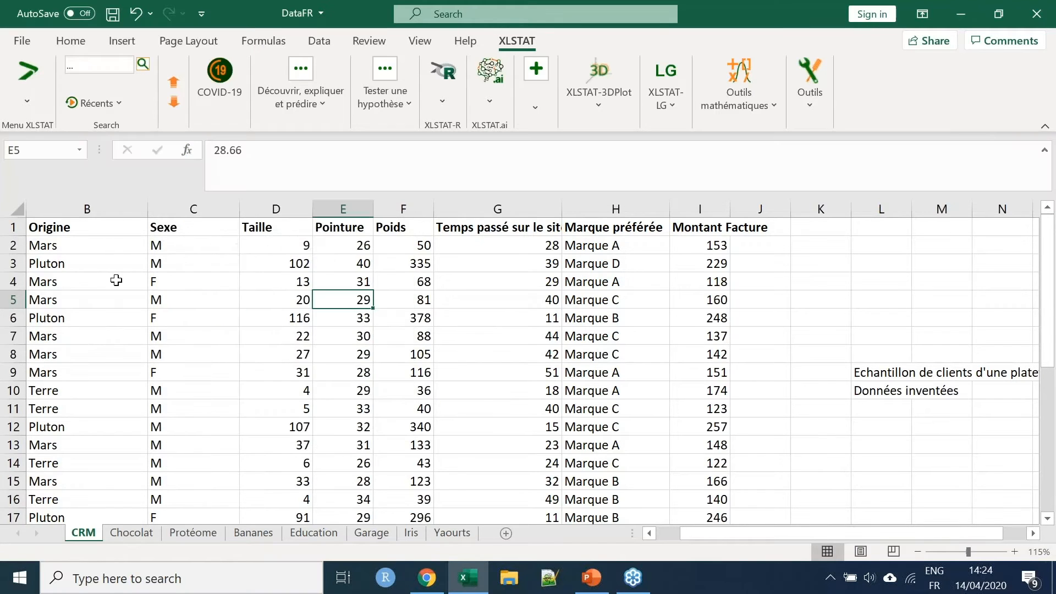
Open the Statistiques descriptives analysis from XLSTAT's data description tools
{"action": "left_click", "coordinate": [310, 122]}
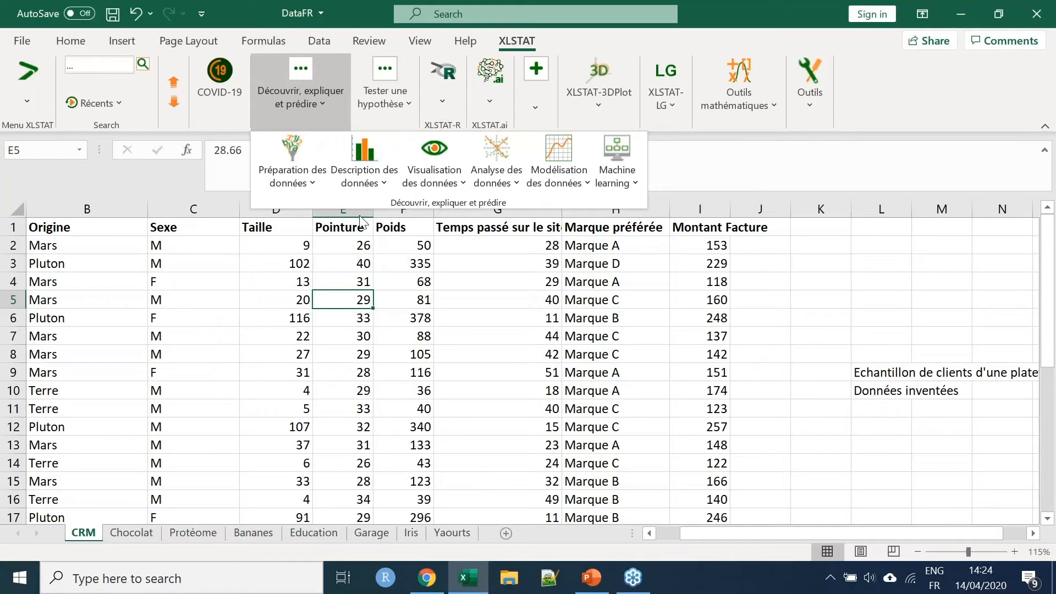
{"action": "left_click", "coordinate": [363, 169]}
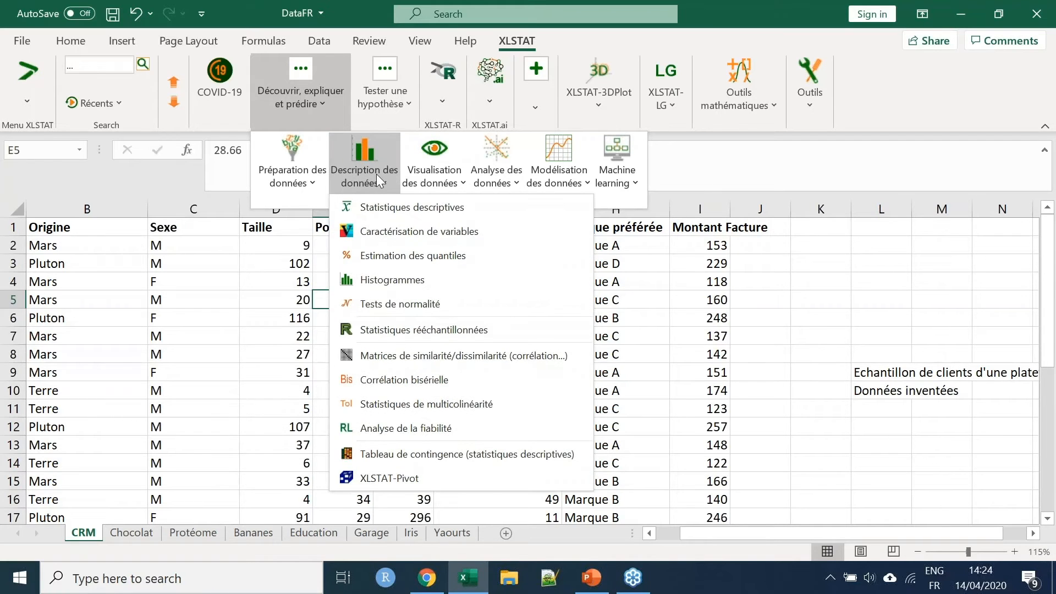
{"action": "left_click", "coordinate": [423, 170]}
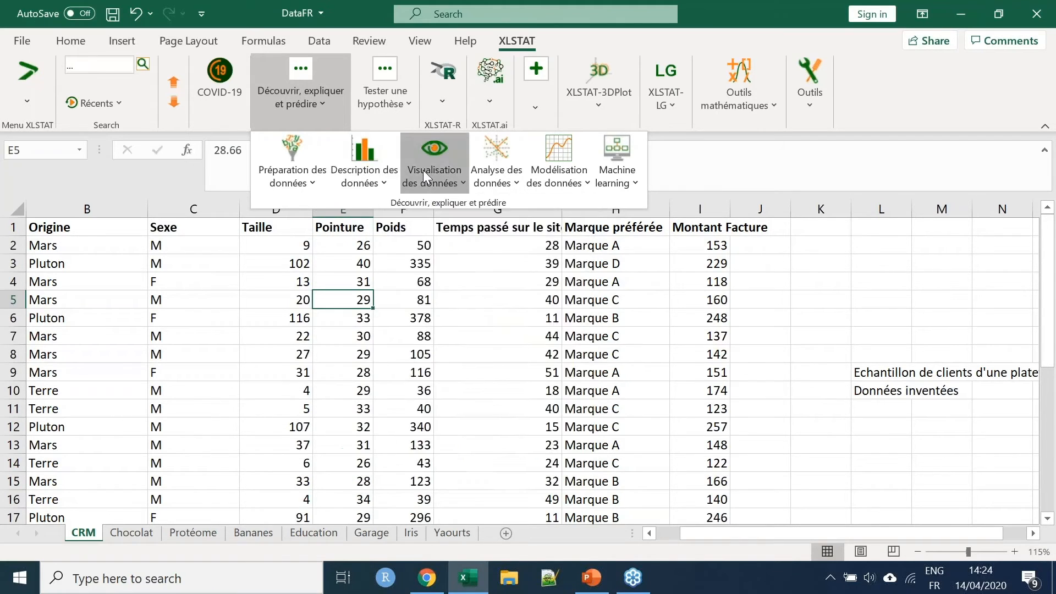
{"action": "left_click", "coordinate": [382, 178]}
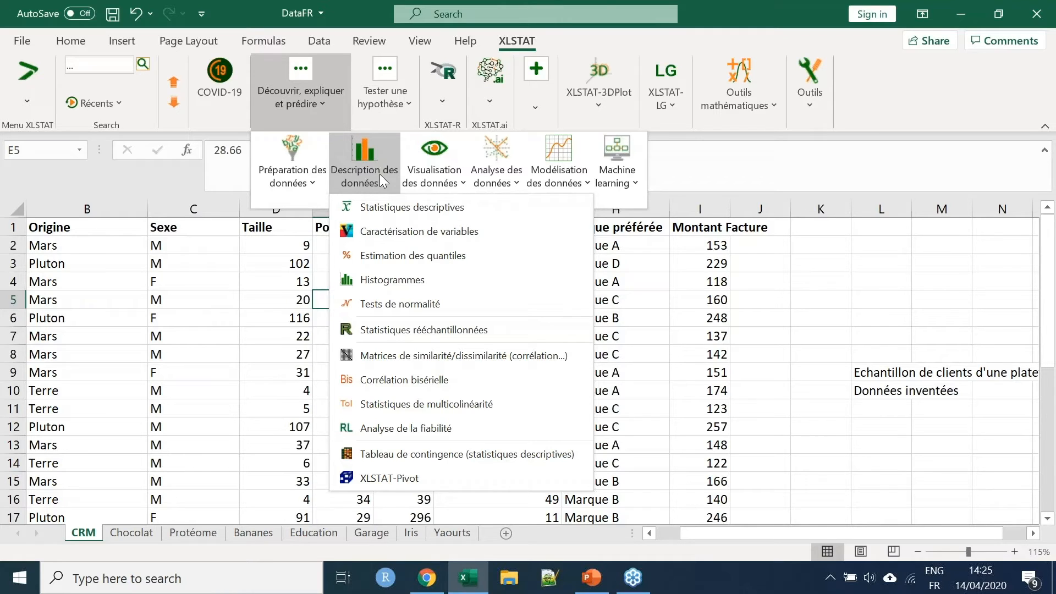
{"action": "left_click", "coordinate": [396, 214]}
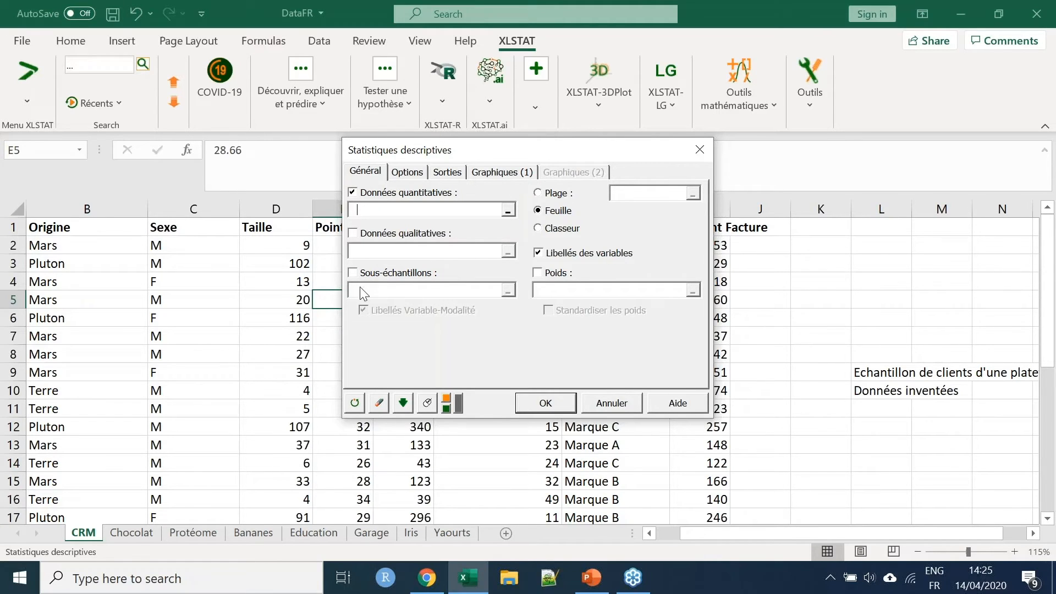
Review the options, outputs and chart types offered for the descriptive statistics analysis, then return to the general settings
{"action": "left_click", "coordinate": [407, 173]}
{"action": "left_click", "coordinate": [443, 173]}
{"action": "left_click", "coordinate": [476, 173]}
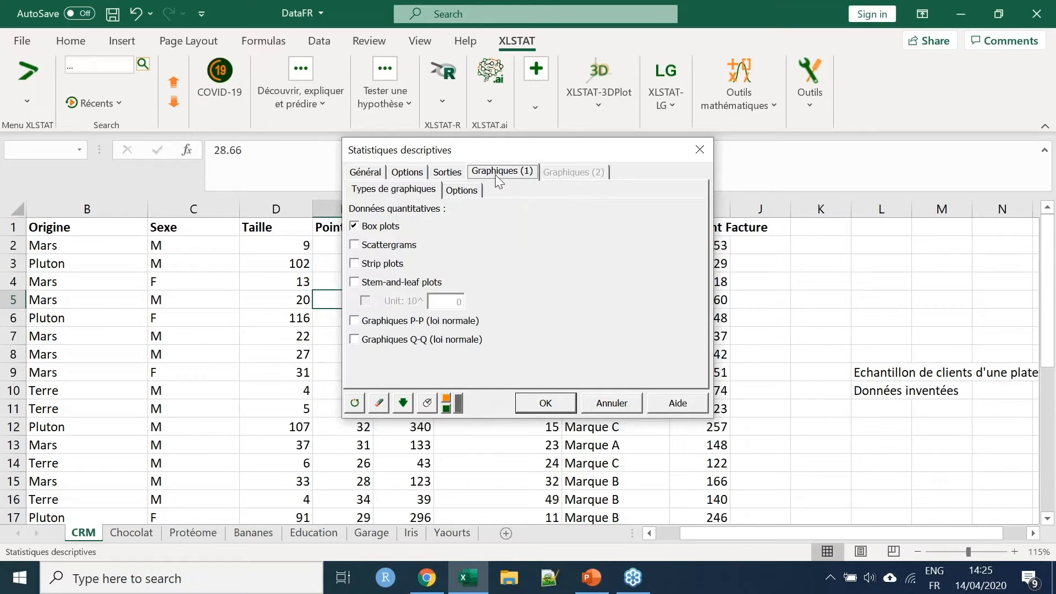
{"action": "left_click", "coordinate": [447, 171]}
{"action": "left_click", "coordinate": [408, 173]}
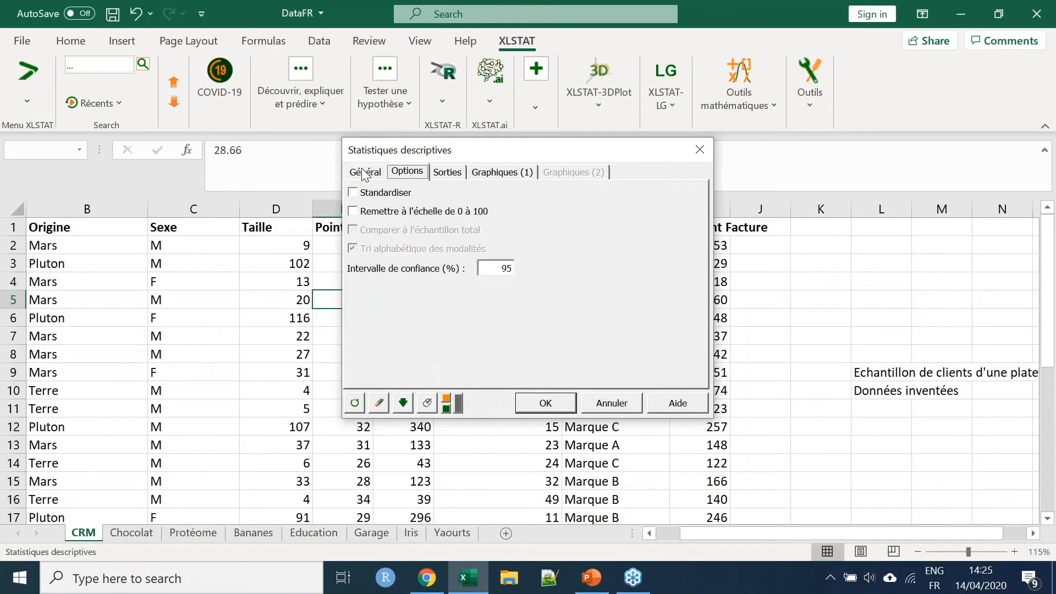
{"action": "left_click", "coordinate": [366, 171]}
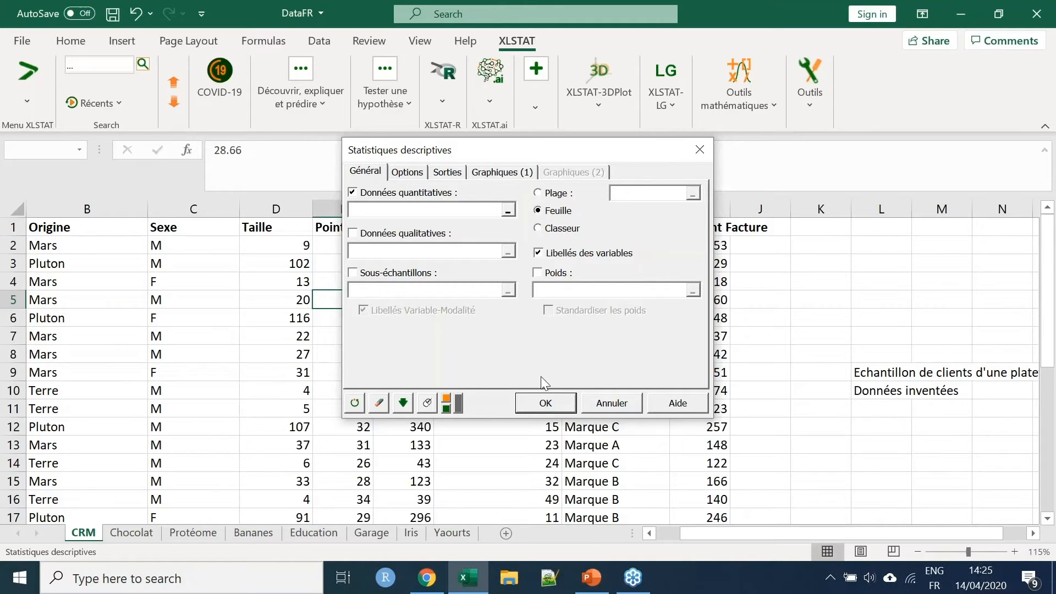
Turn off Données quantitatives, turn on Données qualitatives, and move the dialog off the Marque préférée column
{"action": "left_click_drag", "start_coordinate": [505, 153], "coordinate": [602, 189]}
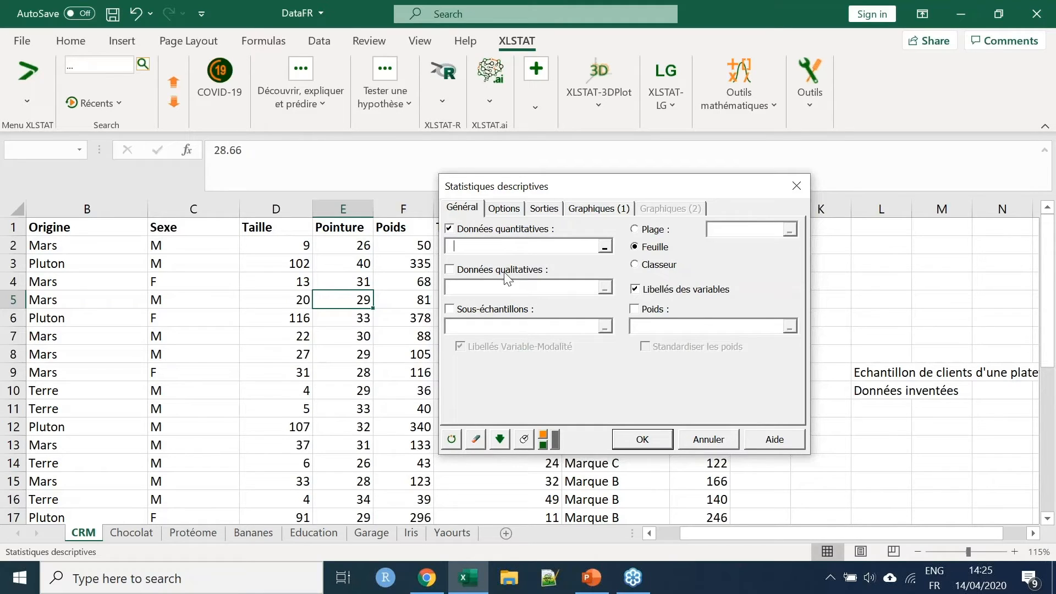
{"action": "left_click", "coordinate": [450, 229]}
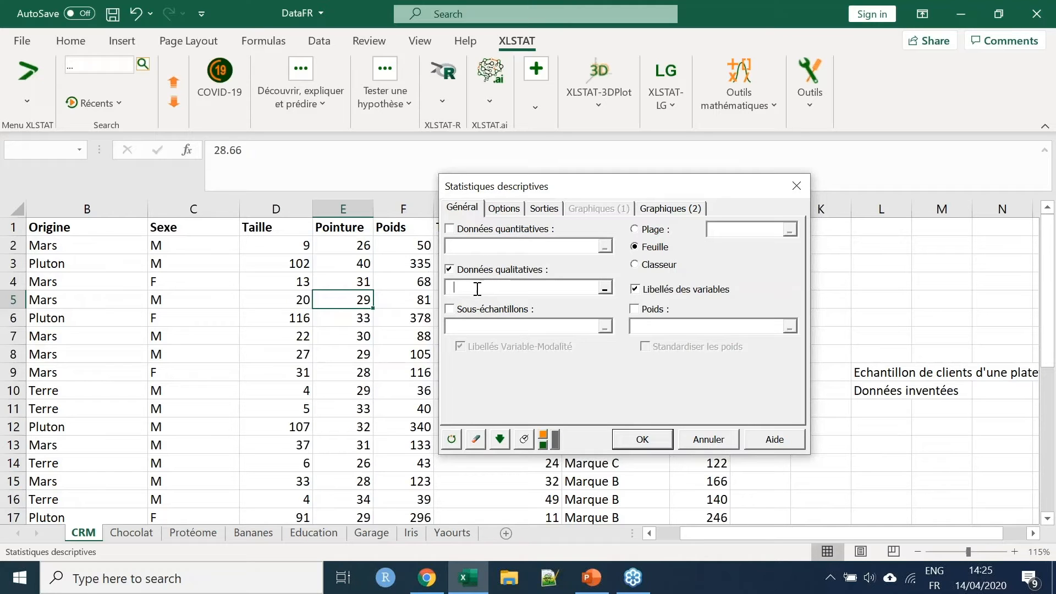
{"action": "left_click_drag", "start_coordinate": [534, 181], "coordinate": [730, 178]}
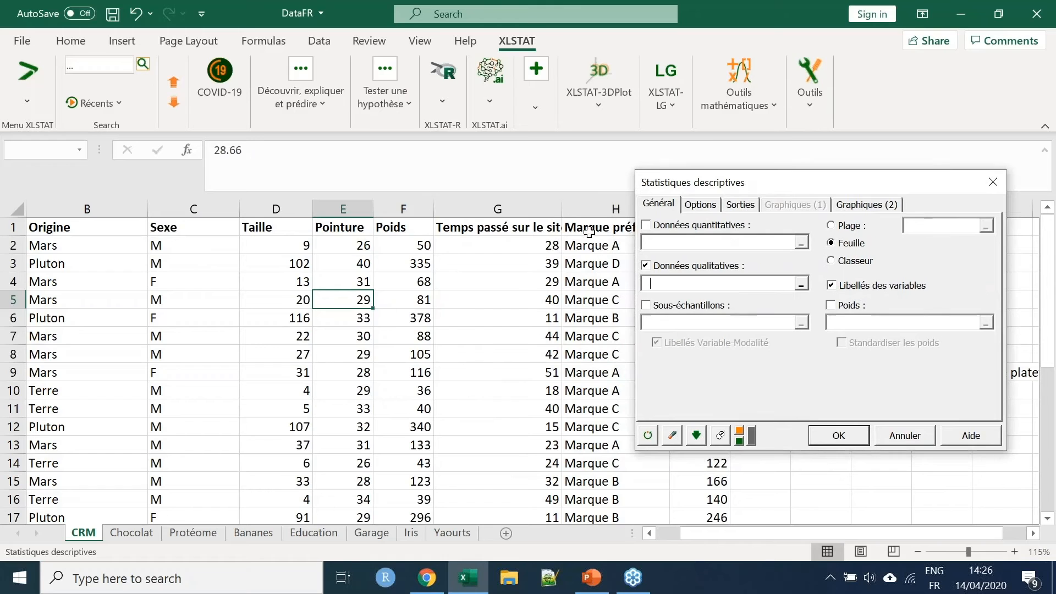
Select the Marque préférée cells H1:H31 on the CRM sheet as the qualitative data
{"action": "left_click_drag", "start_coordinate": [594, 227], "coordinate": [585, 487]}
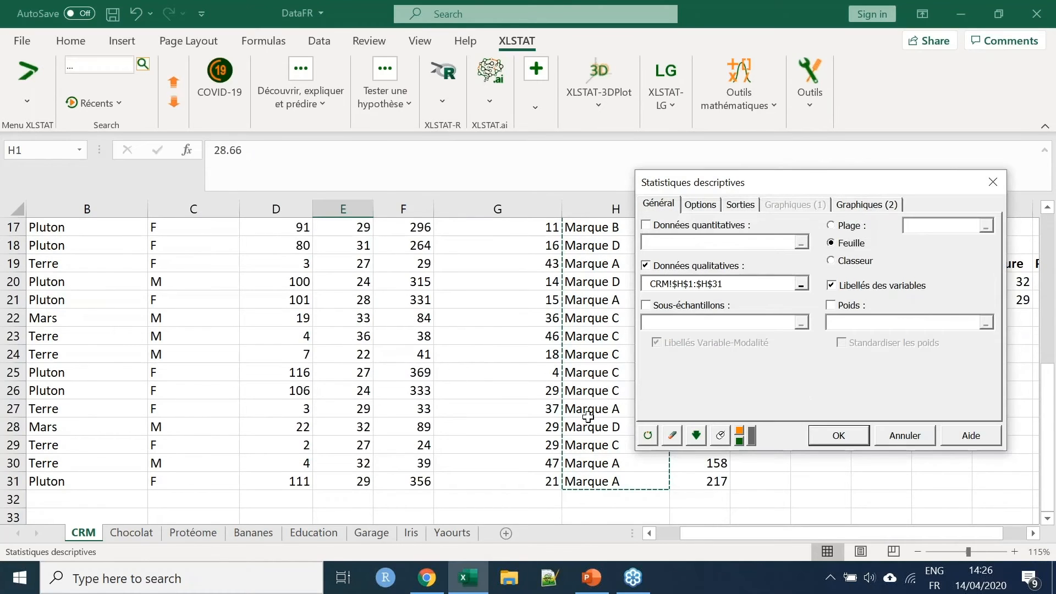
{"action": "scroll", "coordinate": [588, 416], "scroll_direction": "up", "scroll_amount": 5}
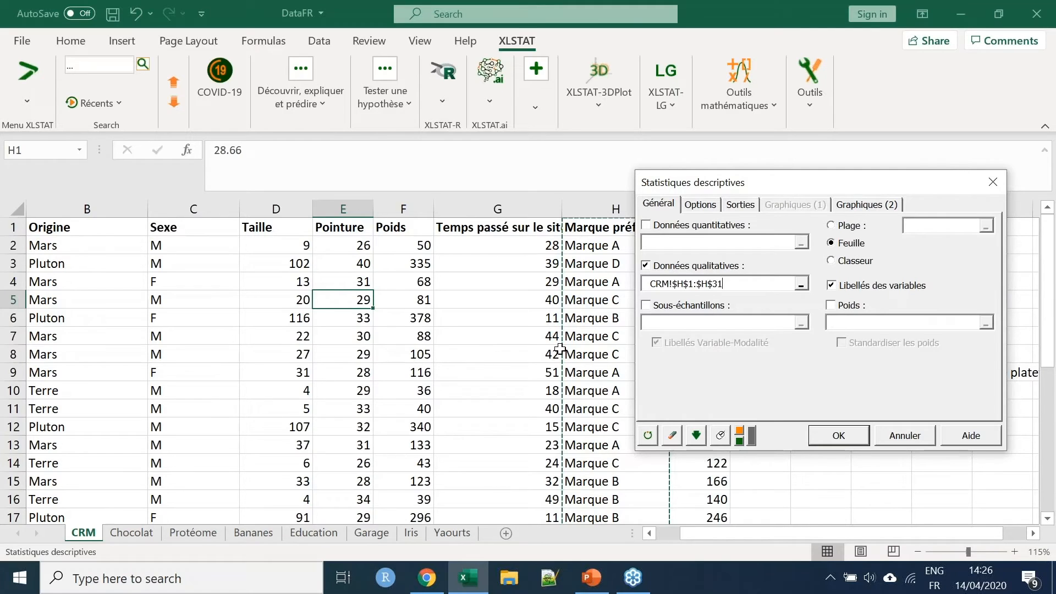
{"action": "left_click_drag", "start_coordinate": [591, 228], "coordinate": [582, 482]}
Replace the qualitative data range with the whole of column H on the CRM sheet
{"action": "left_click_drag", "start_coordinate": [733, 186], "coordinate": [791, 182]}
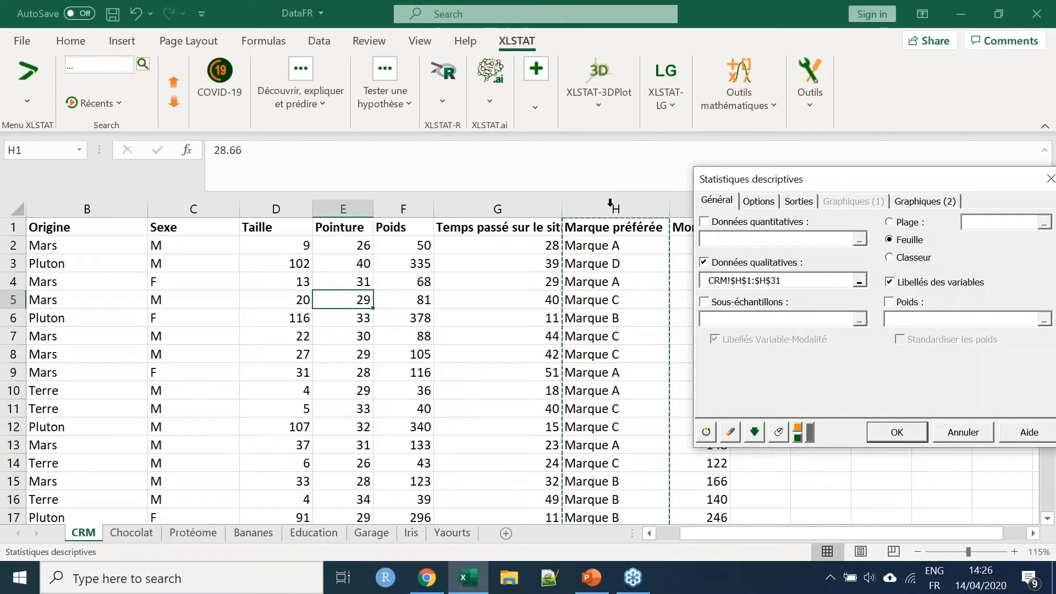
{"action": "left_click", "coordinate": [610, 208]}
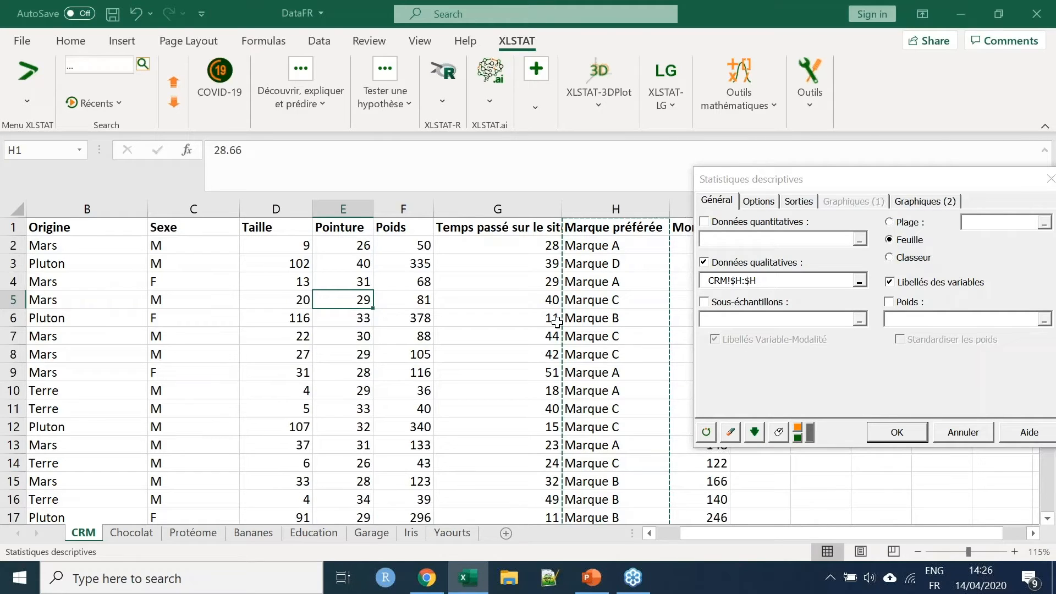
{"action": "left_click", "coordinate": [521, 317]}
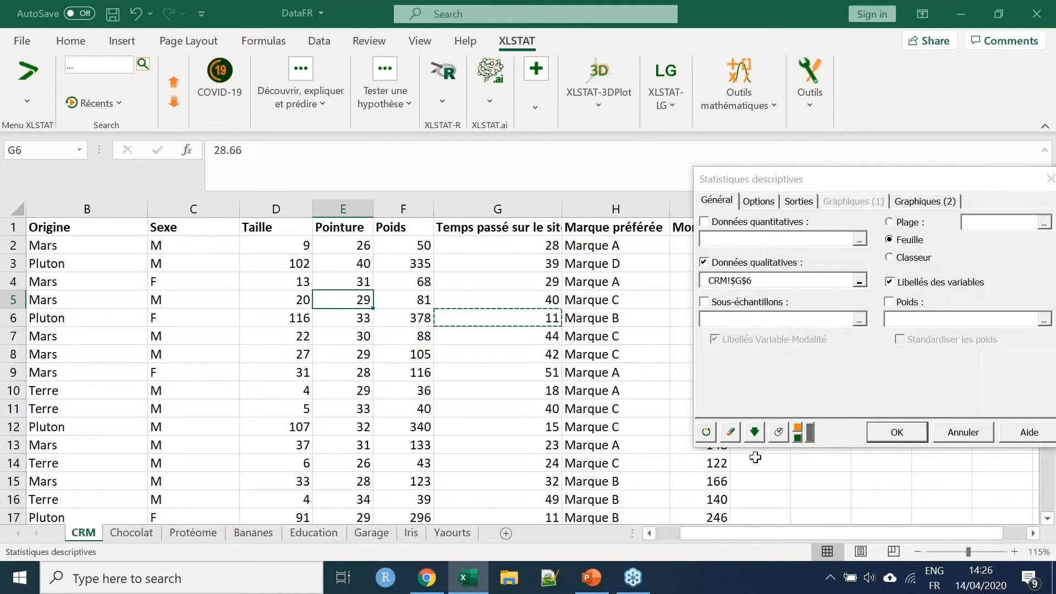
Switch data selection to the variable list and choose Marque préférée as the qualitative variable
{"action": "left_click", "coordinate": [779, 433]}
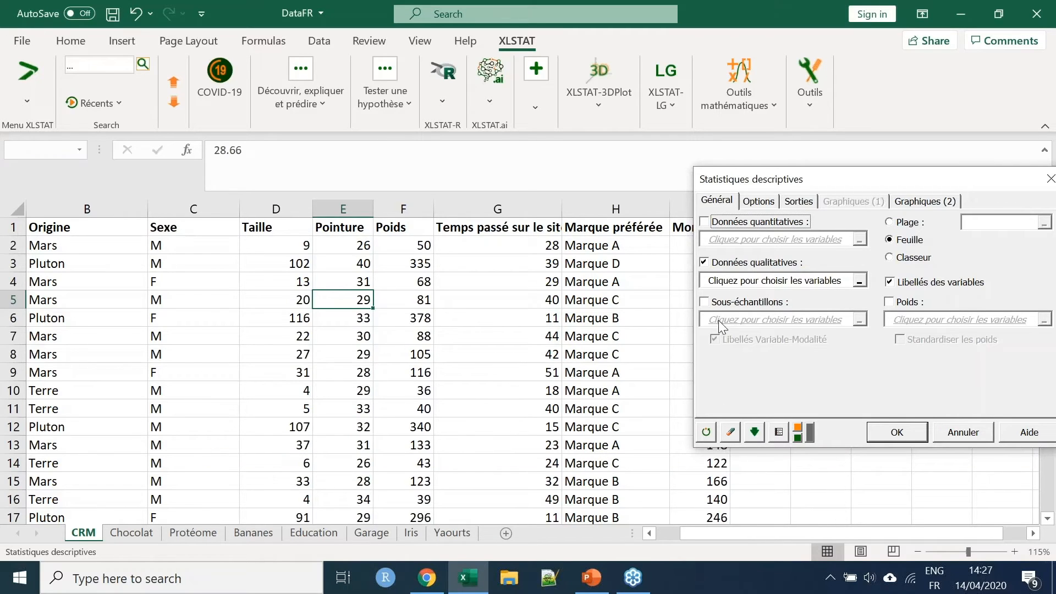
{"action": "left_click", "coordinate": [743, 281]}
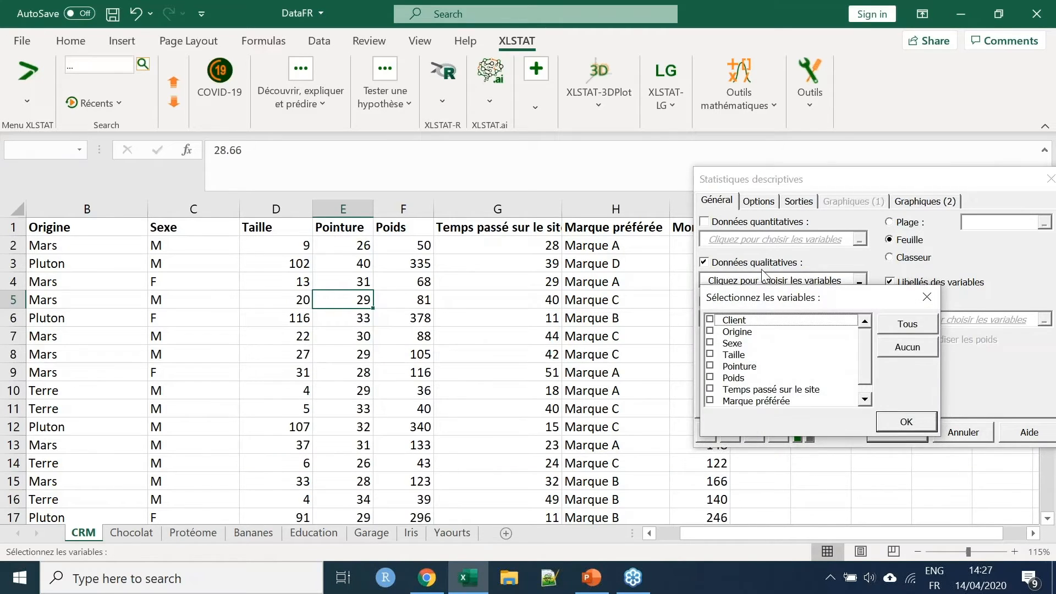
{"action": "scroll", "coordinate": [813, 263], "scroll_direction": "down", "scroll_amount": 1}
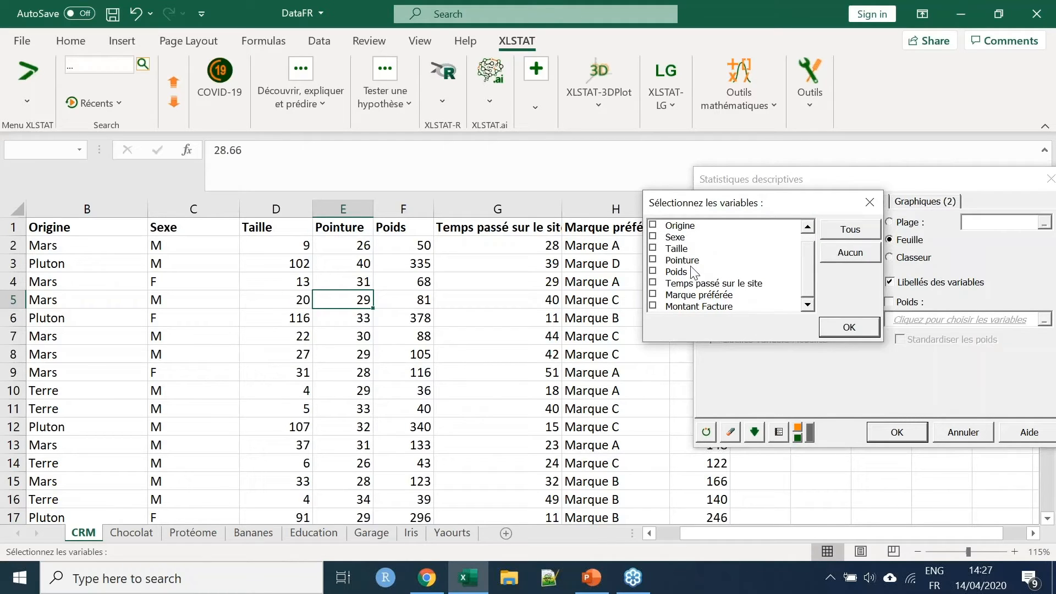
{"action": "scroll", "coordinate": [807, 258], "scroll_direction": "up", "scroll_amount": 1}
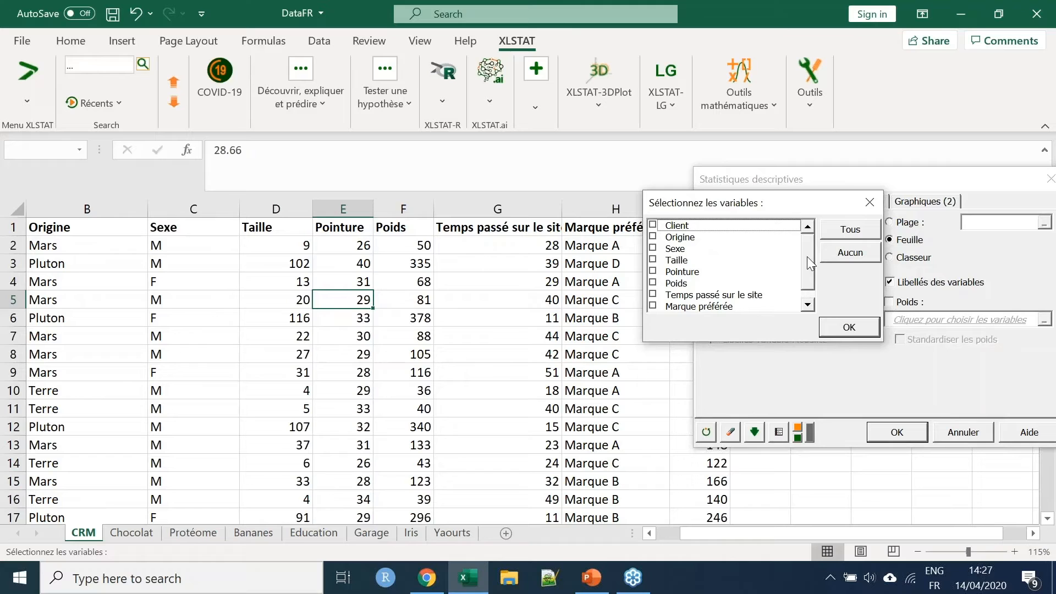
{"action": "left_click", "coordinate": [668, 305]}
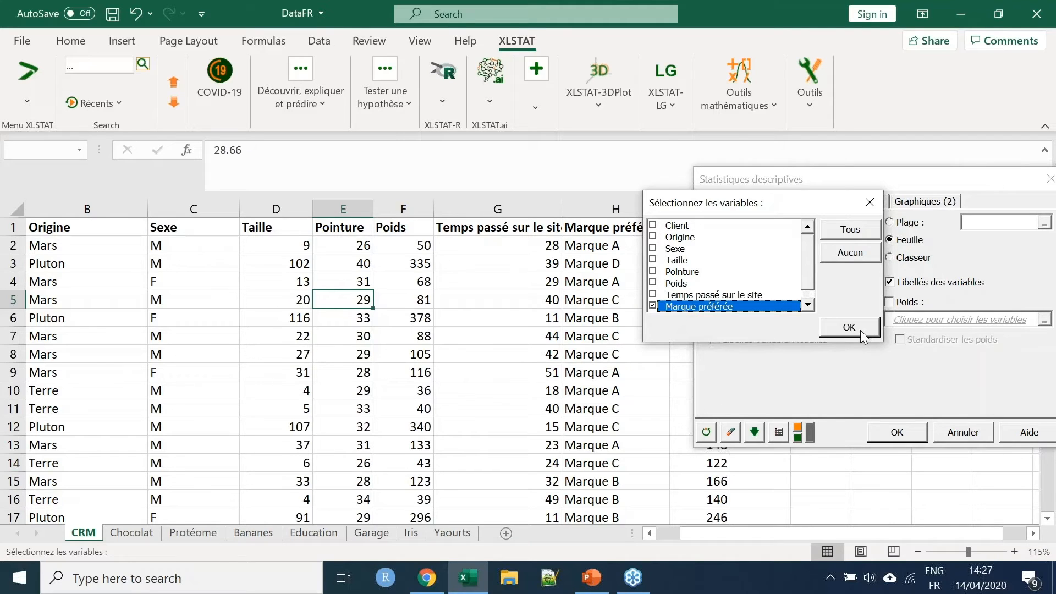
{"action": "left_click", "coordinate": [849, 327]}
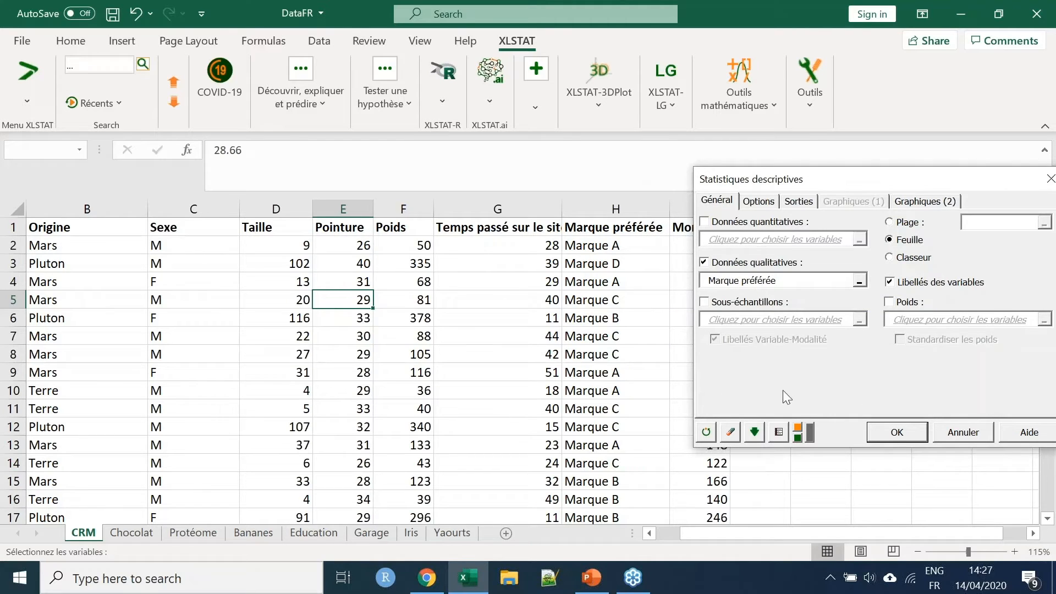
Return to selecting data directly on the sheet and set the qualitative data to the full Marque préférée column, CRM!$H:$H
{"action": "left_click", "coordinate": [778, 434]}
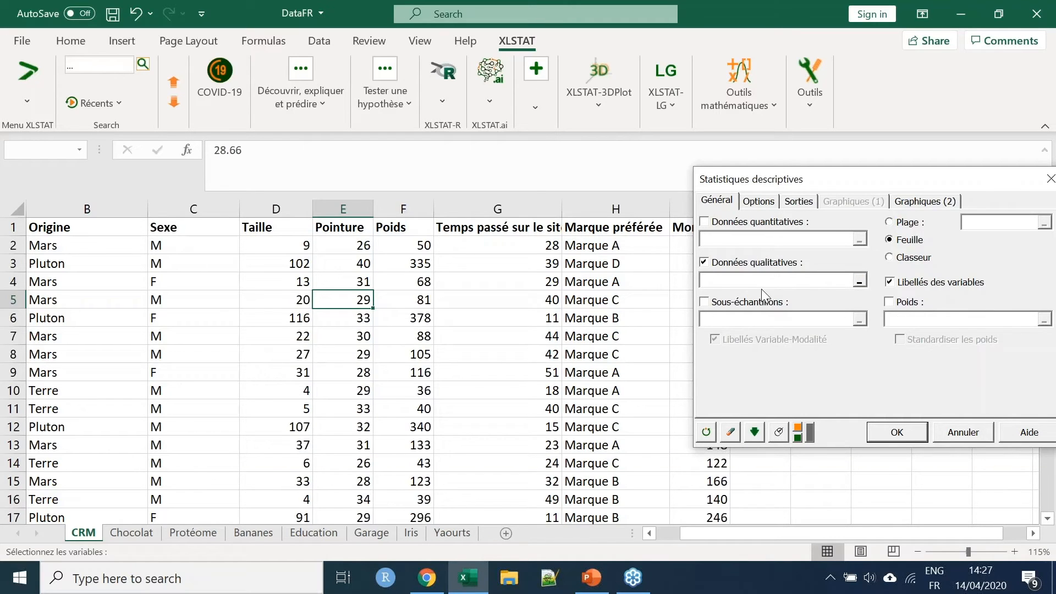
{"action": "left_click", "coordinate": [621, 205]}
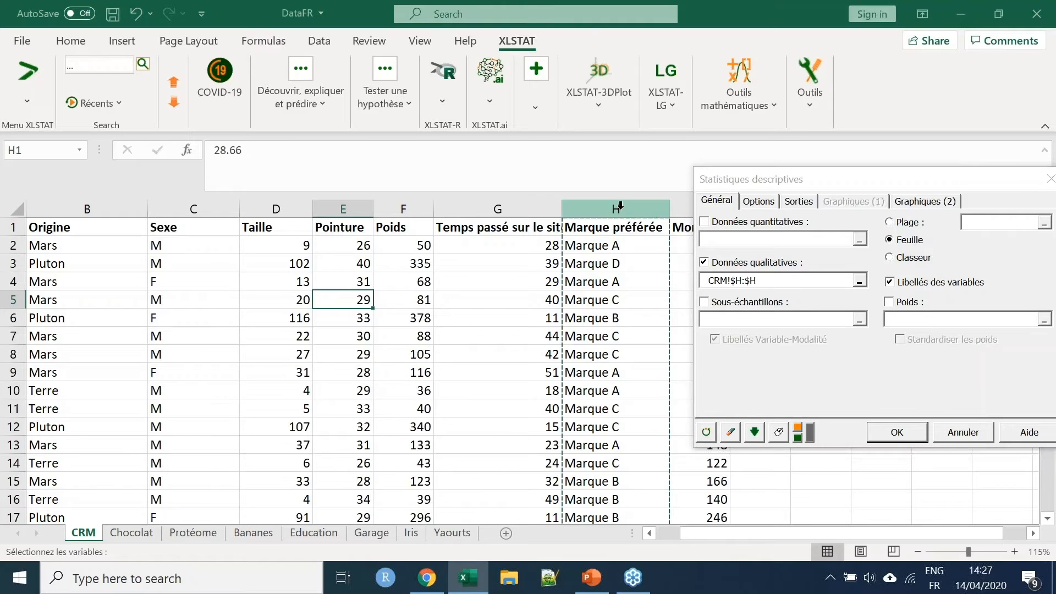
{"action": "left_click_drag", "start_coordinate": [821, 180], "coordinate": [548, 179]}
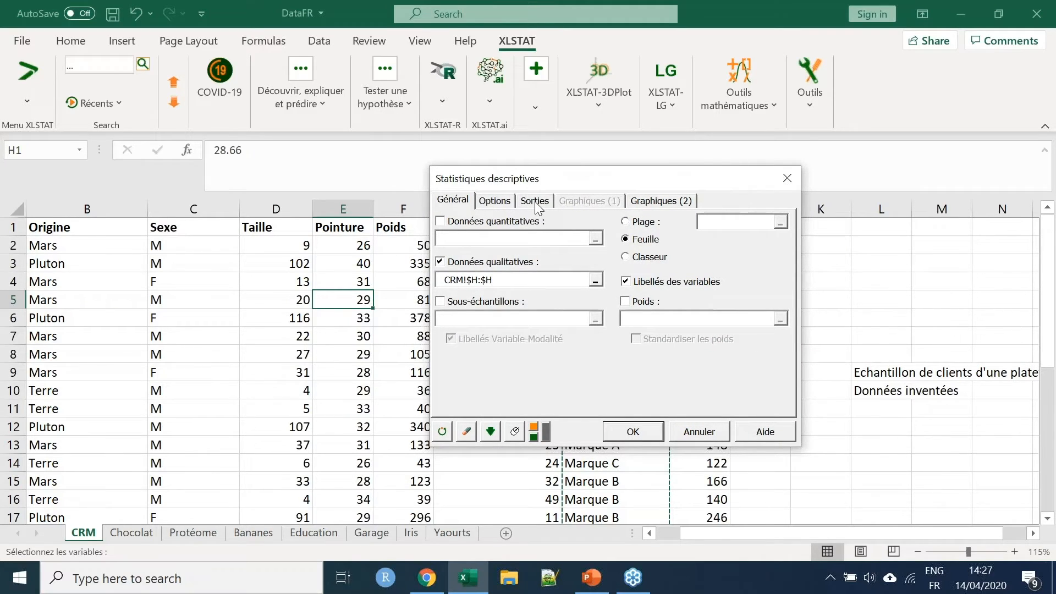
Exclude Nb. de valeurs manquantes and Somme des poids from the output statistics for qualitative data
{"action": "left_click", "coordinate": [534, 201]}
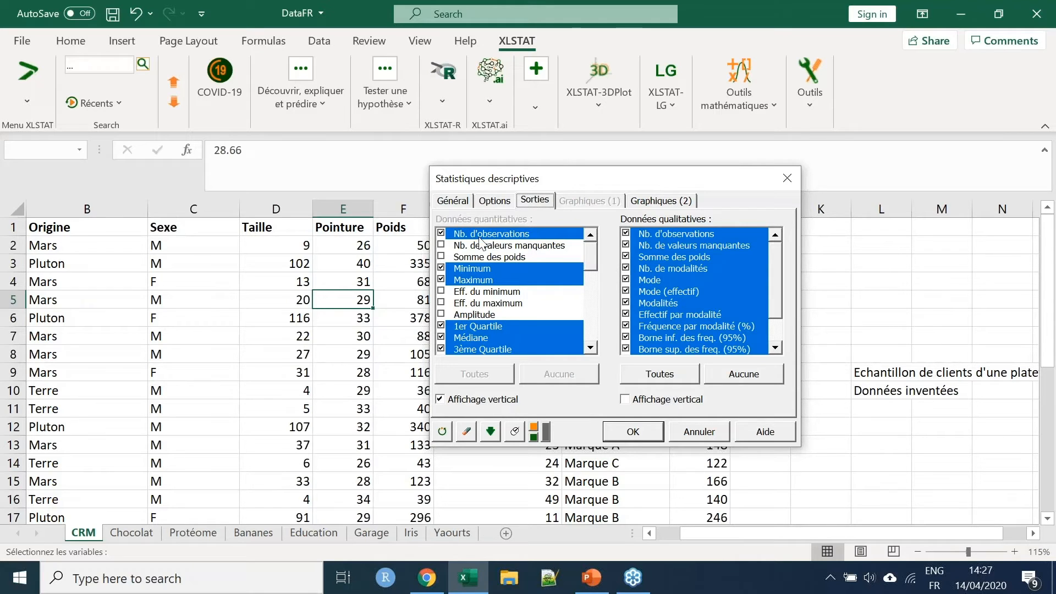
{"action": "left_click", "coordinate": [509, 263]}
{"action": "left_click", "coordinate": [452, 200]}
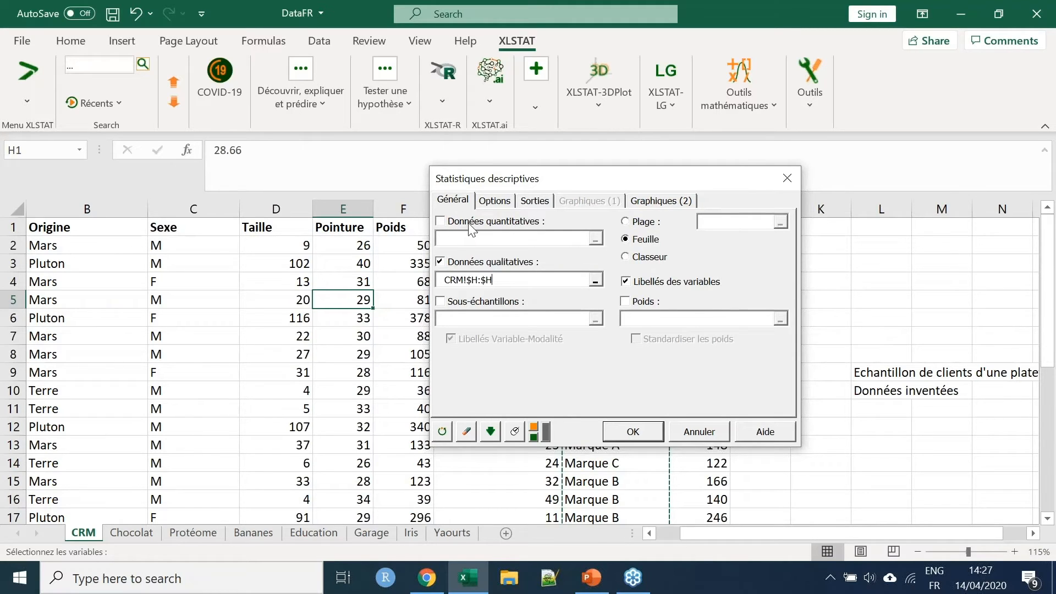
{"action": "left_click", "coordinate": [534, 202]}
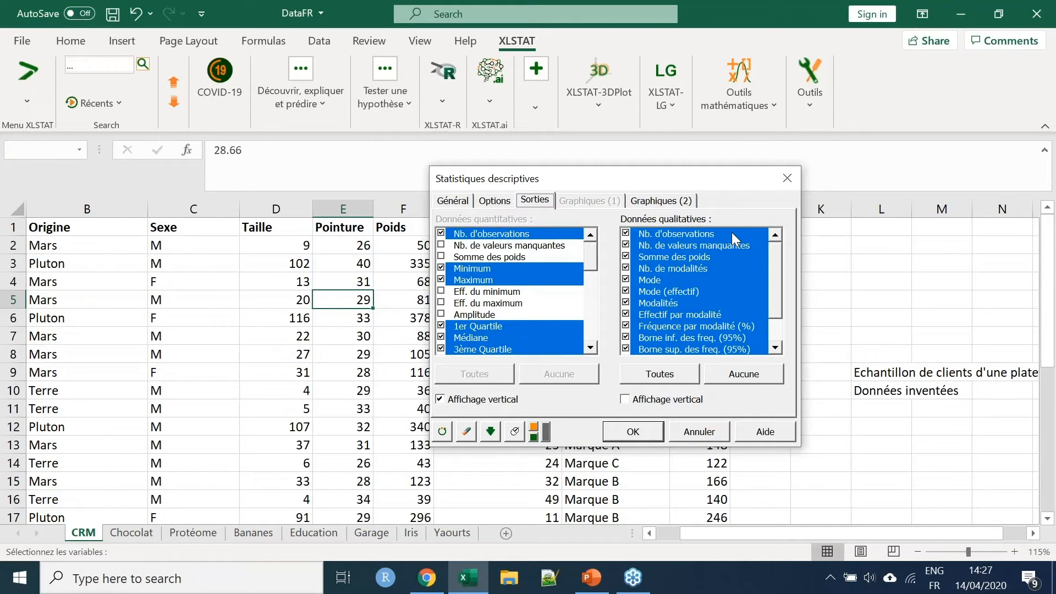
{"action": "left_click_drag", "start_coordinate": [779, 262], "coordinate": [718, 222]}
{"action": "left_click", "coordinate": [697, 246]}
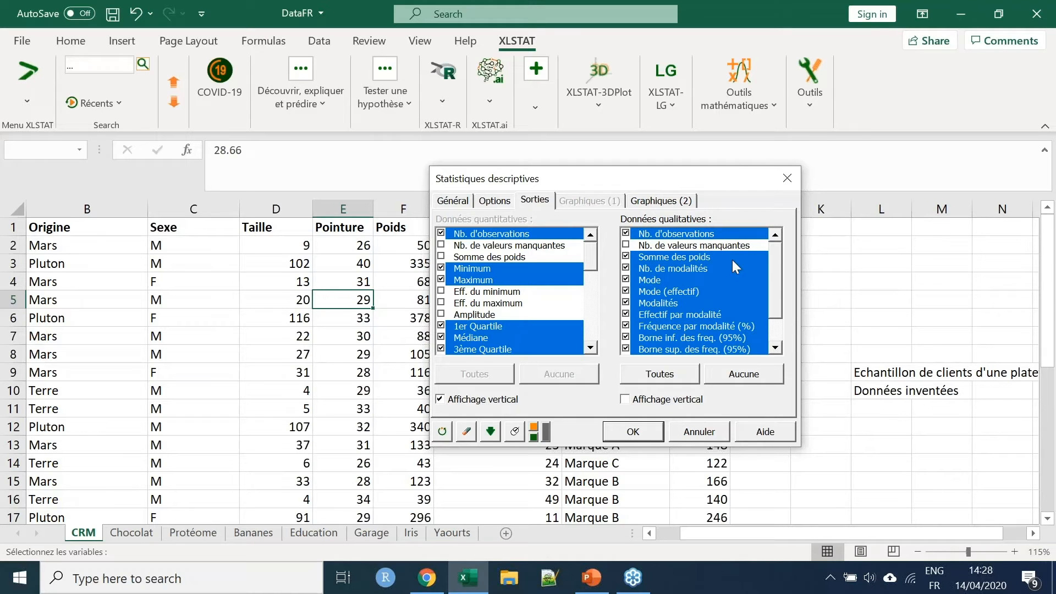
{"action": "left_click", "coordinate": [695, 254]}
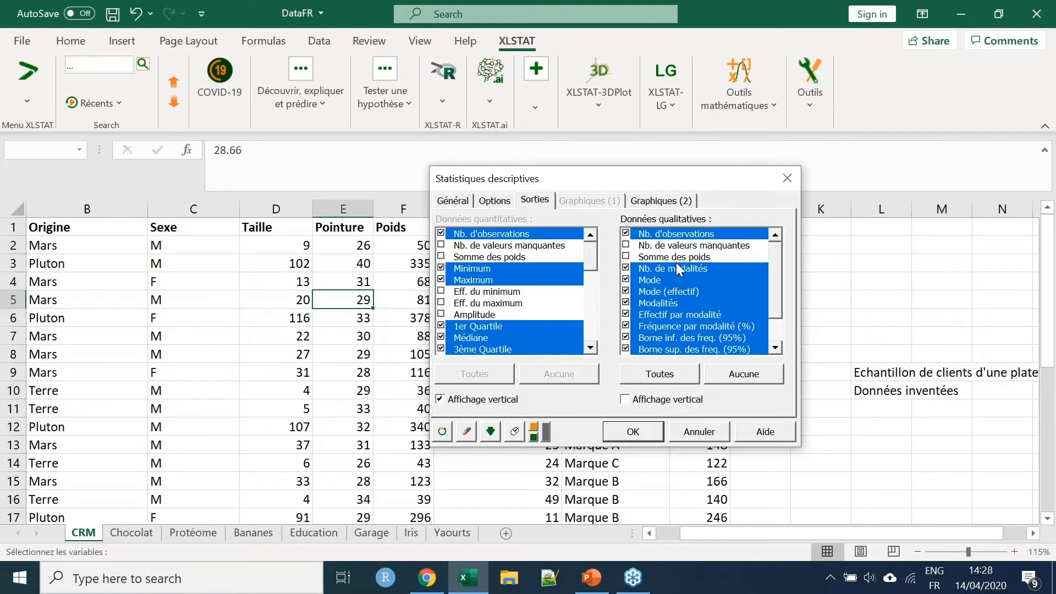
Exclude Proportion par modalité and the lower and upper bounds of the frequencies and proportions from the qualitative outputs
{"action": "left_click_drag", "start_coordinate": [574, 178], "coordinate": [663, 172]}
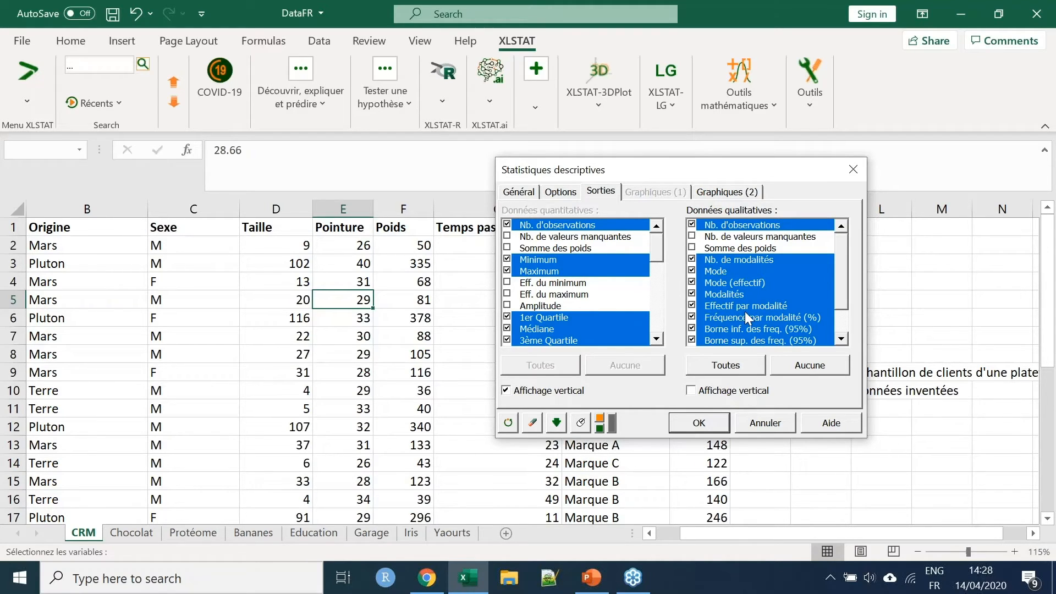
{"action": "scroll", "coordinate": [840, 299], "scroll_direction": "down", "scroll_amount": 3}
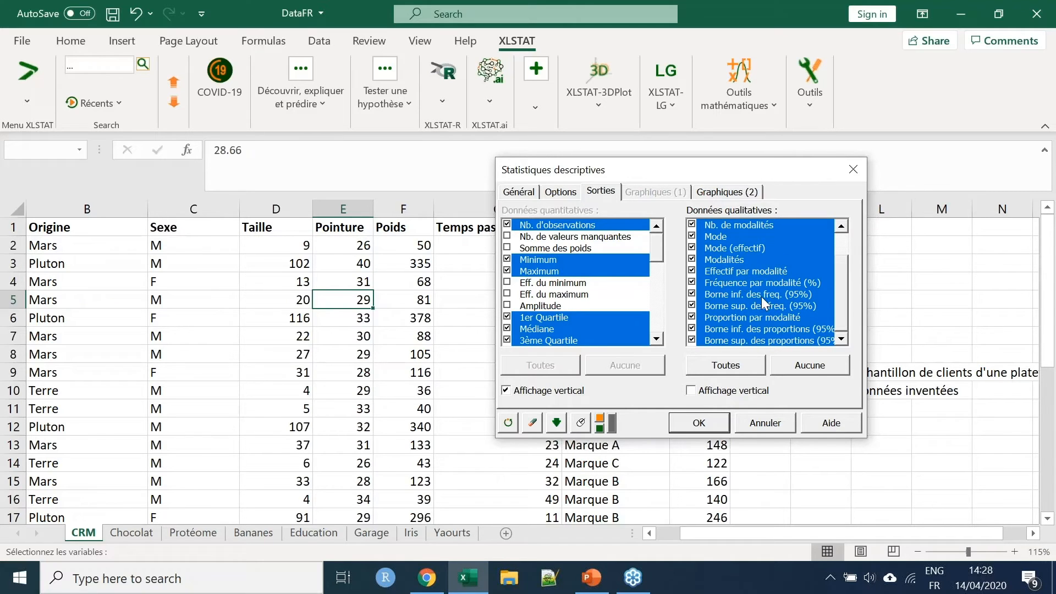
{"action": "left_click", "coordinate": [734, 294]}
{"action": "left_click", "coordinate": [737, 306]}
{"action": "left_click", "coordinate": [741, 317]}
{"action": "left_click", "coordinate": [743, 329]}
{"action": "left_click", "coordinate": [745, 340]}
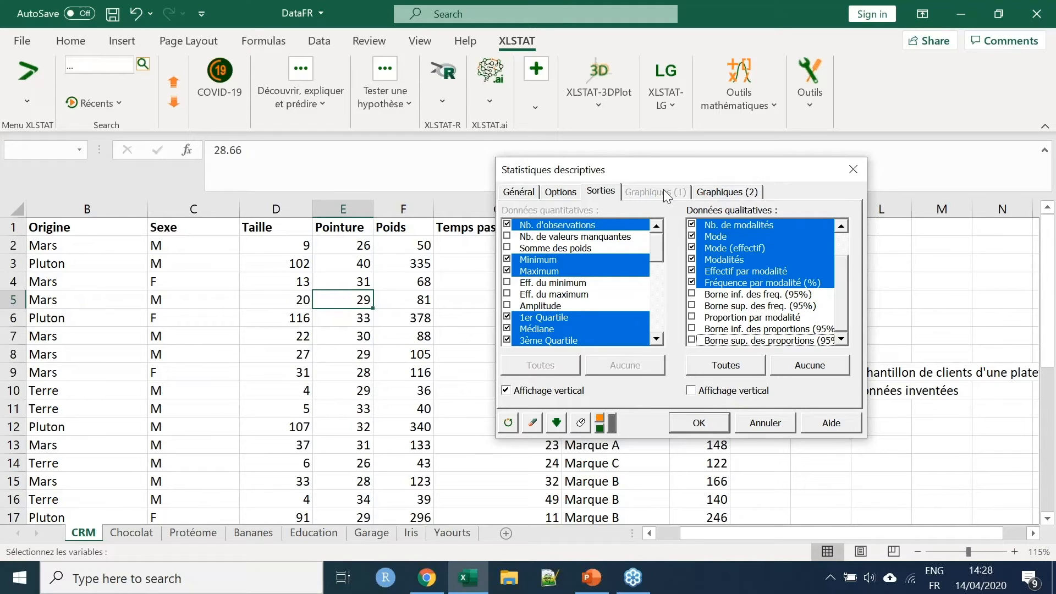
Enable Diagrammes en bâtons and Diagrammes en secteurs for the qualitative data and run the descriptive statistics
{"action": "left_click", "coordinate": [732, 194]}
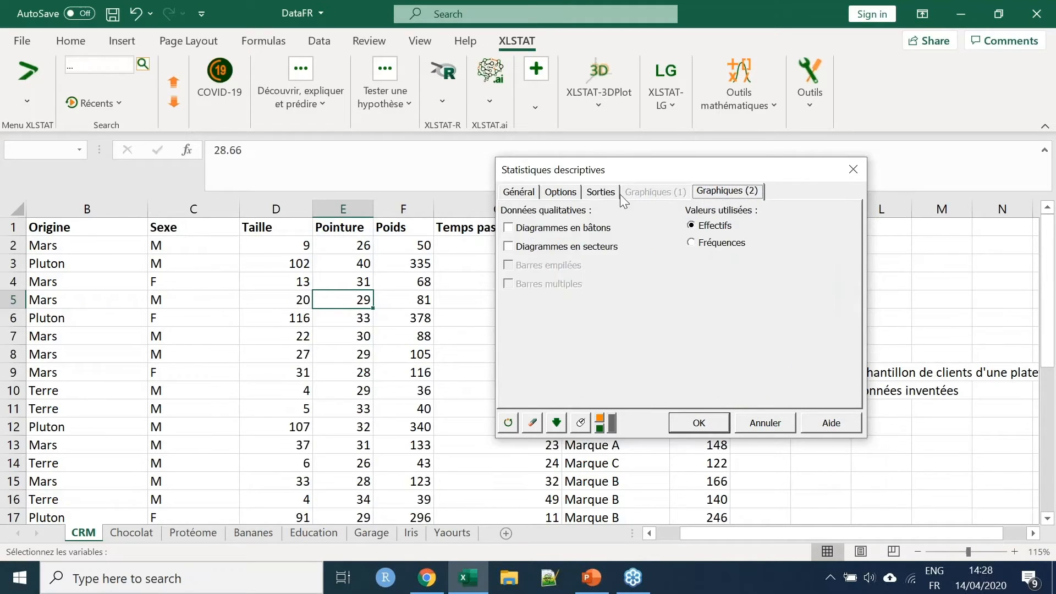
{"action": "left_click", "coordinate": [590, 228]}
{"action": "left_click", "coordinate": [586, 250]}
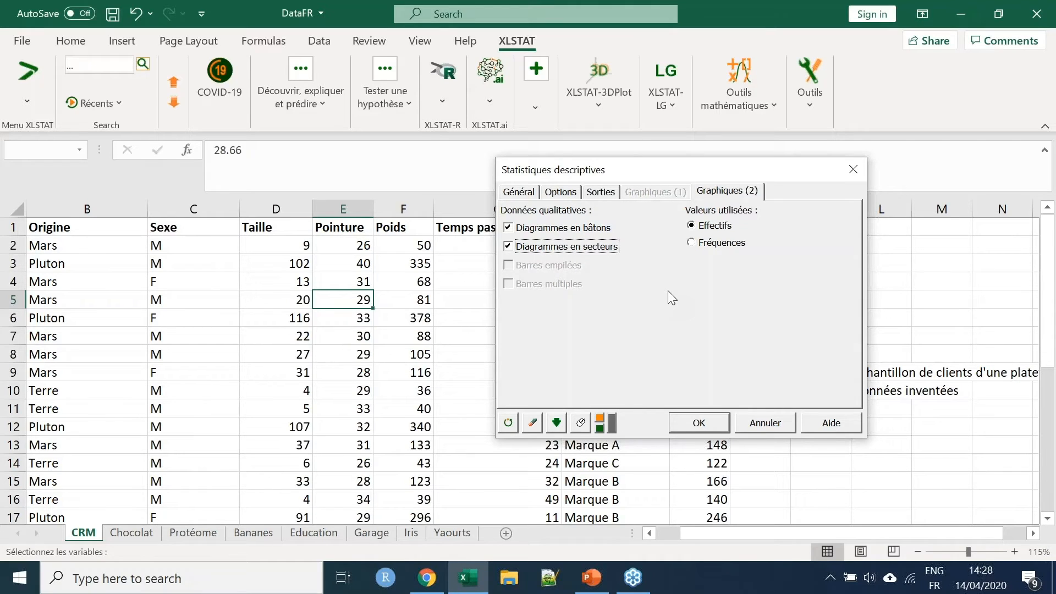
{"action": "left_click", "coordinate": [699, 424]}
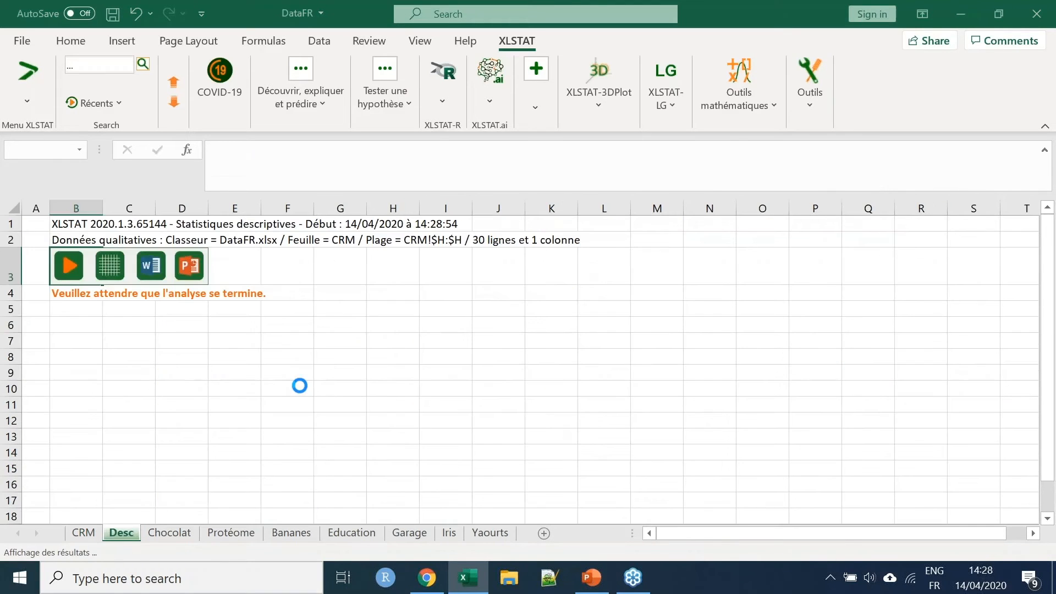
Examine the number of observations, number of categories, mode and mode frequency for Marque préférée in the qualitative results table
{"action": "left_click_drag", "start_coordinate": [103, 208], "coordinate": [426, 208]}
{"action": "left_click_drag", "start_coordinate": [532, 208], "coordinate": [741, 208]}
{"action": "scroll", "coordinate": [238, 339], "scroll_direction": "down", "scroll_amount": 1}
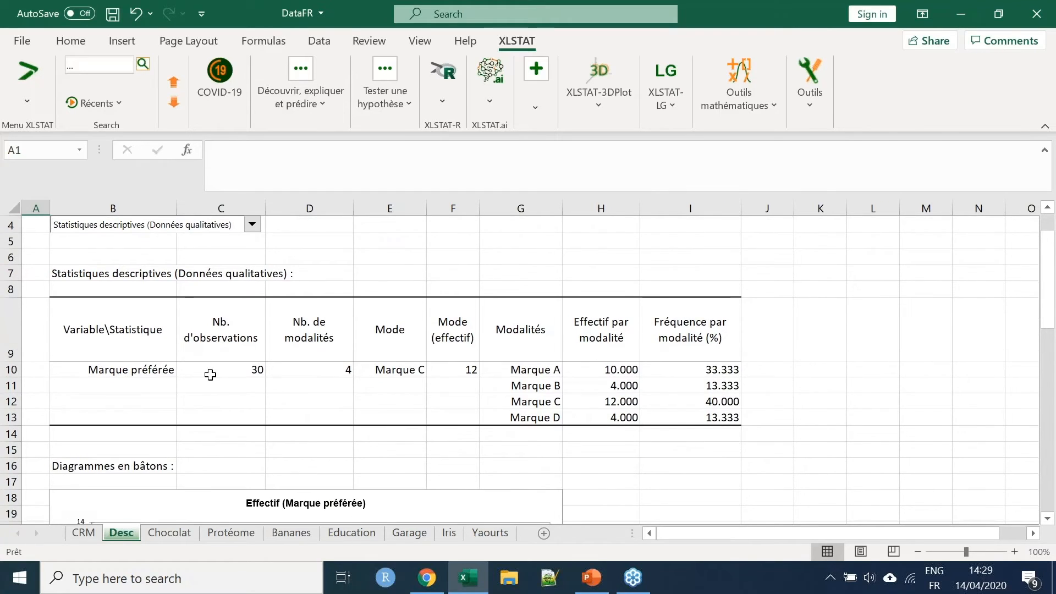
{"action": "key", "text": "ctrl"}
{"action": "scroll", "coordinate": [210, 374], "scroll_direction": "up", "scroll_amount": 1}
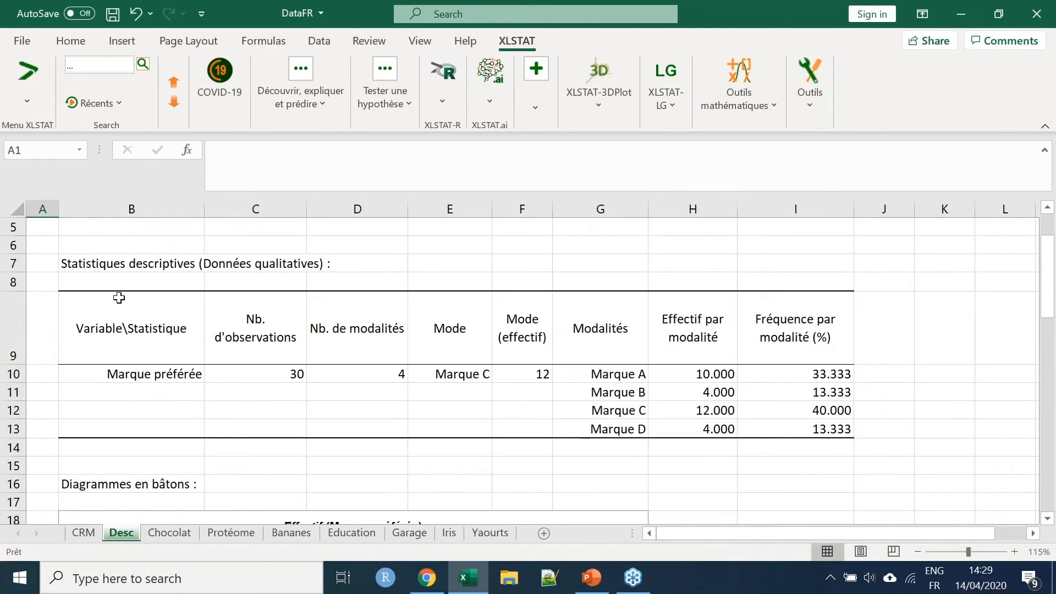
{"action": "left_click", "coordinate": [245, 371]}
{"action": "left_click", "coordinate": [182, 378]}
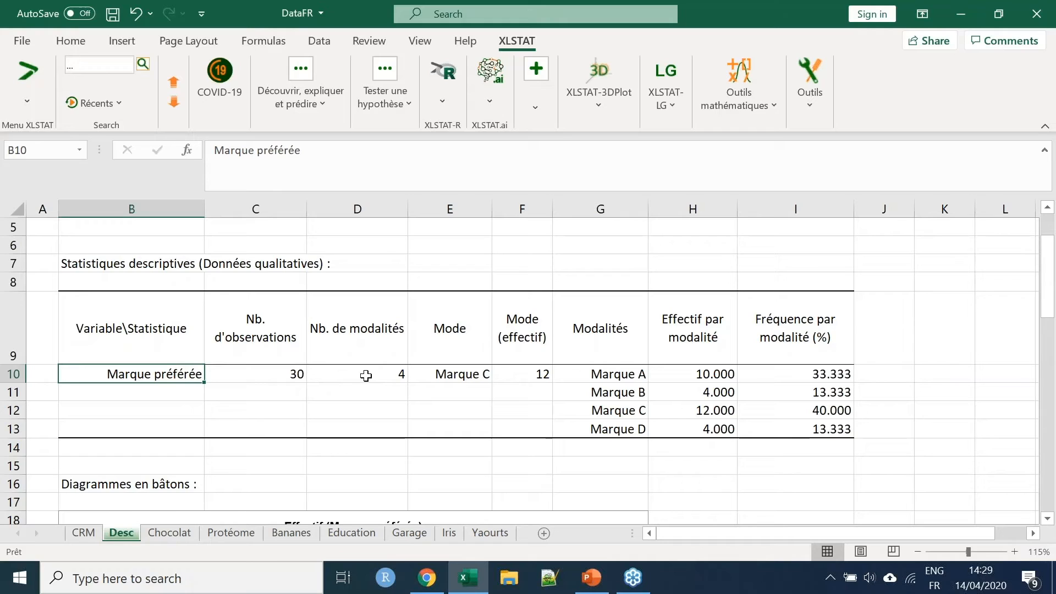
{"action": "left_click", "coordinate": [386, 377]}
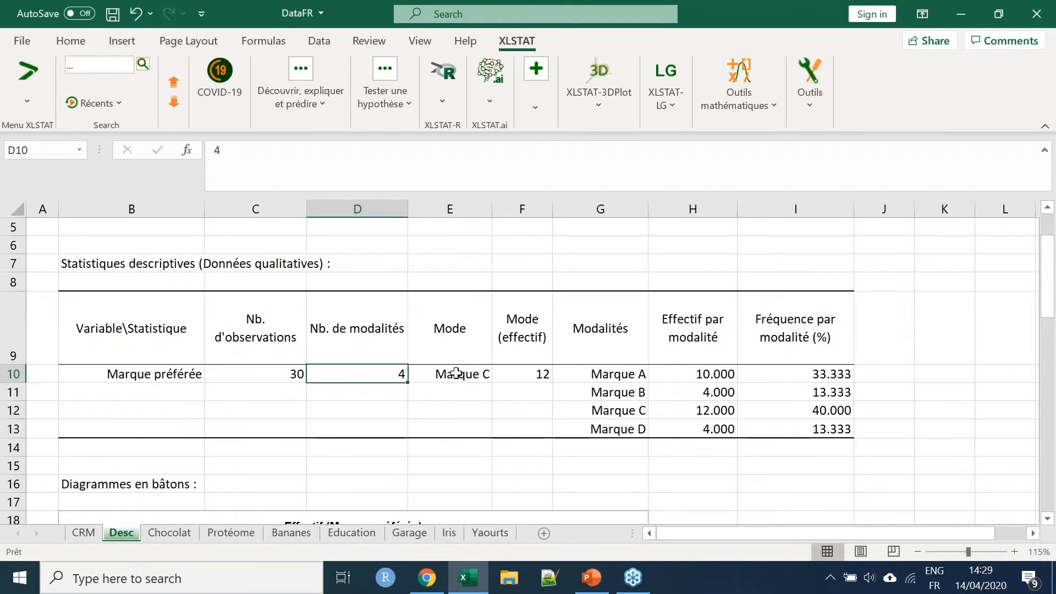
{"action": "left_click", "coordinate": [449, 373]}
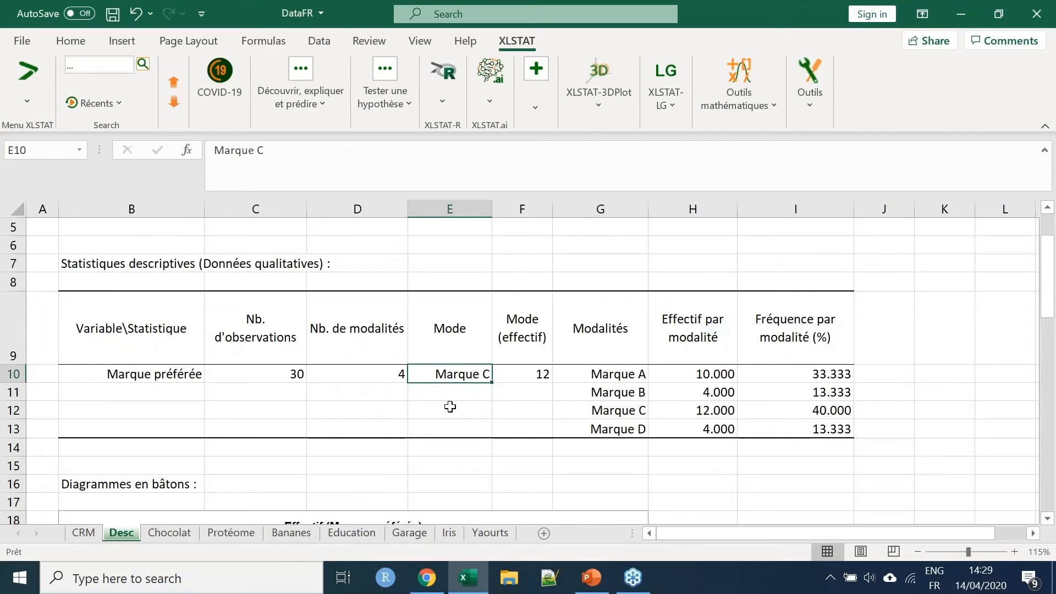
{"action": "key", "text": "Right"}
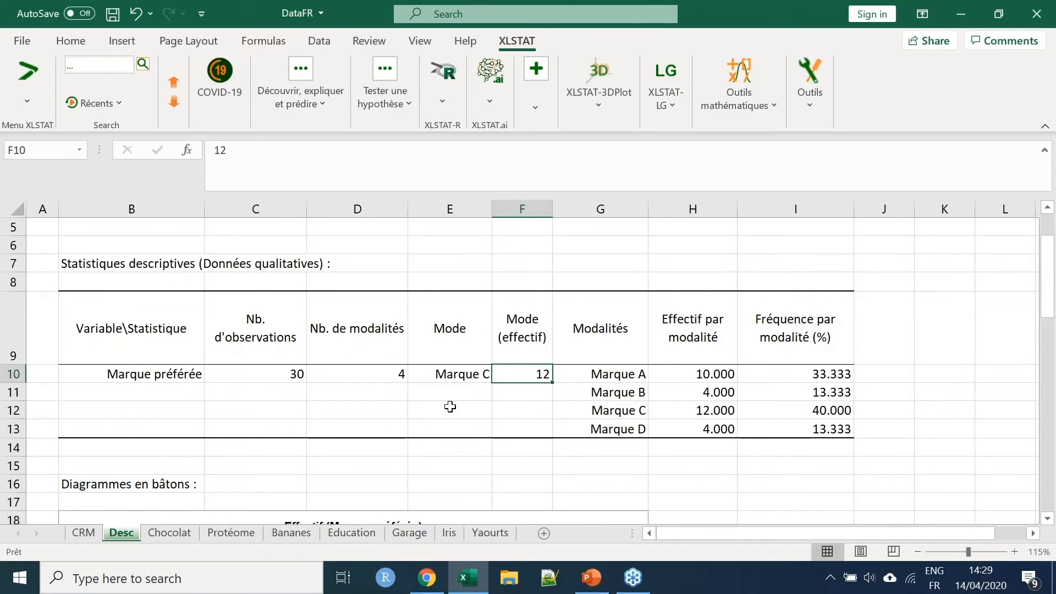
{"action": "key", "text": "Right"}
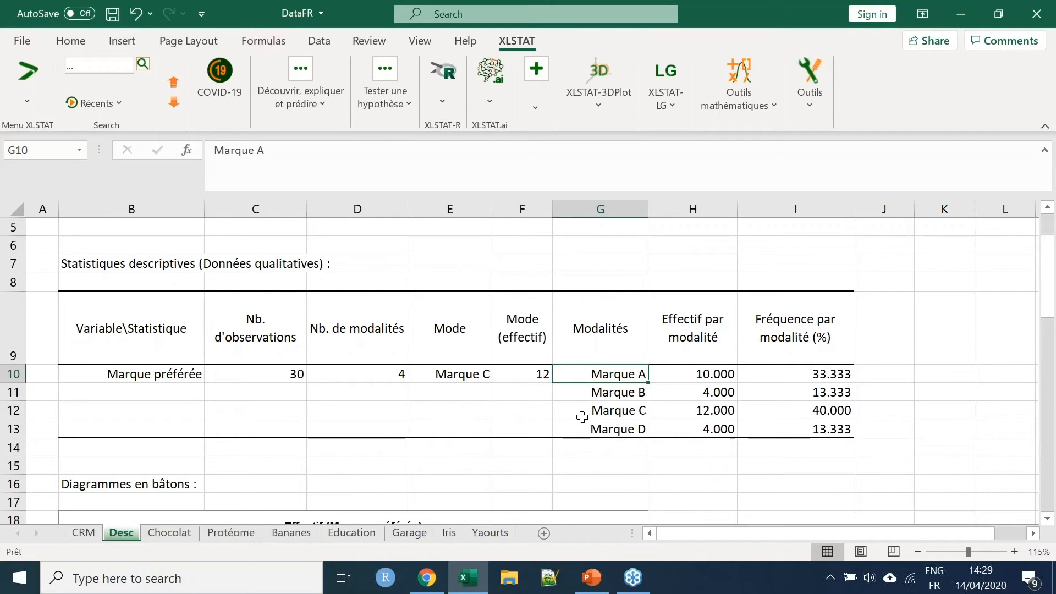
Compare the count and percentage frequency of each brand in the Effectif par modalité and Fréquence par modalité (%) columns
{"action": "left_click_drag", "start_coordinate": [704, 374], "coordinate": [712, 428]}
{"action": "left_click", "coordinate": [696, 373]}
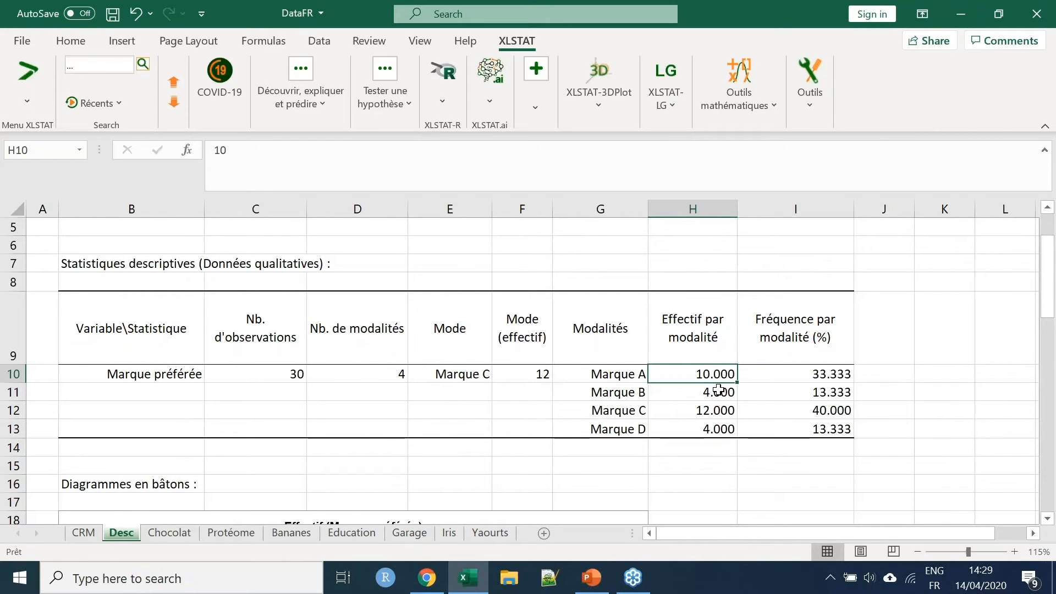
{"action": "left_click", "coordinate": [711, 394]}
{"action": "left_click", "coordinate": [710, 407]}
{"action": "left_click", "coordinate": [702, 429]}
{"action": "left_click", "coordinate": [702, 380]}
{"action": "left_click", "coordinate": [641, 372]}
{"action": "left_click", "coordinate": [684, 372]}
{"action": "left_click", "coordinate": [707, 401]}
{"action": "left_click", "coordinate": [706, 417]}
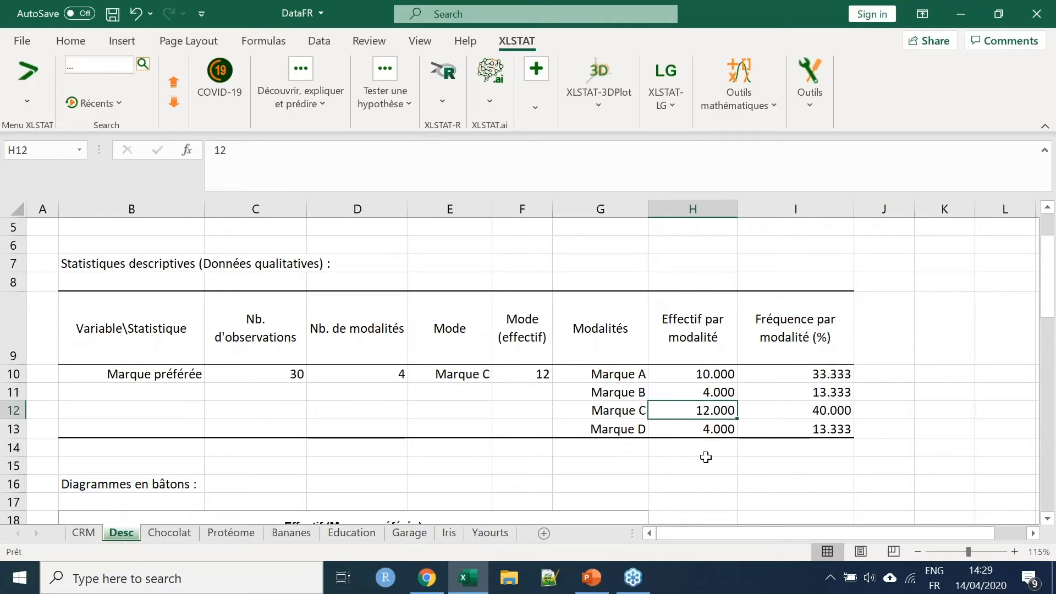
{"action": "left_click", "coordinate": [696, 426]}
{"action": "left_click", "coordinate": [703, 407]}
{"action": "left_click", "coordinate": [695, 376]}
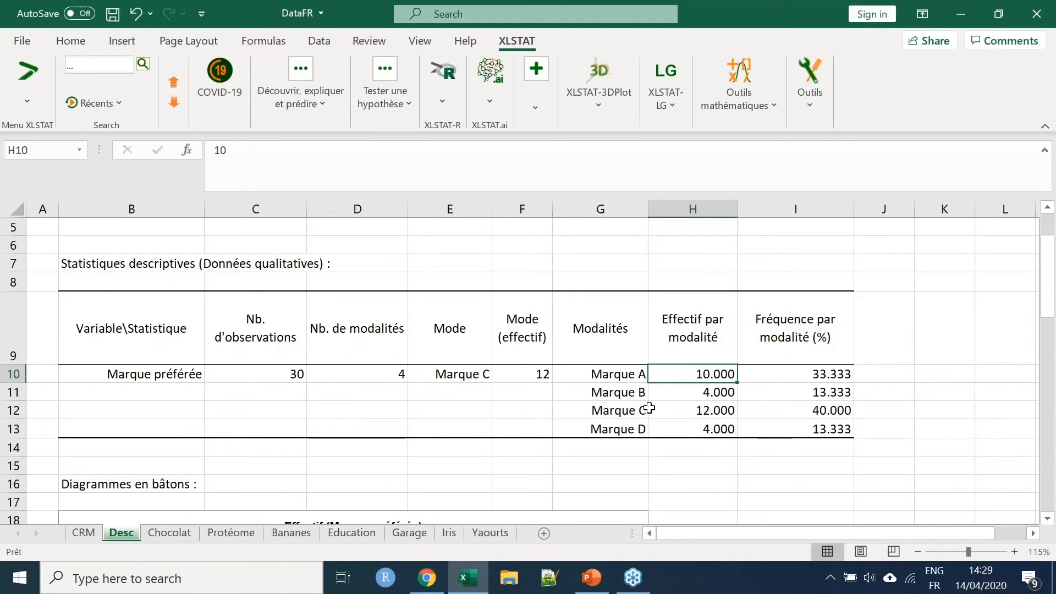
{"action": "left_click_drag", "start_coordinate": [785, 372], "coordinate": [793, 430]}
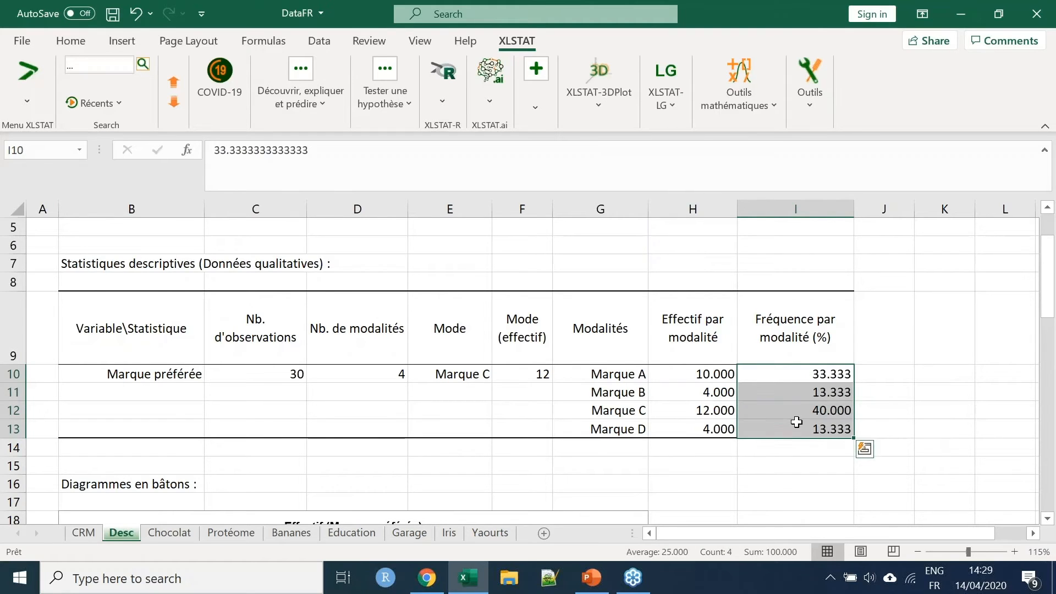
{"action": "left_click", "coordinate": [811, 412]}
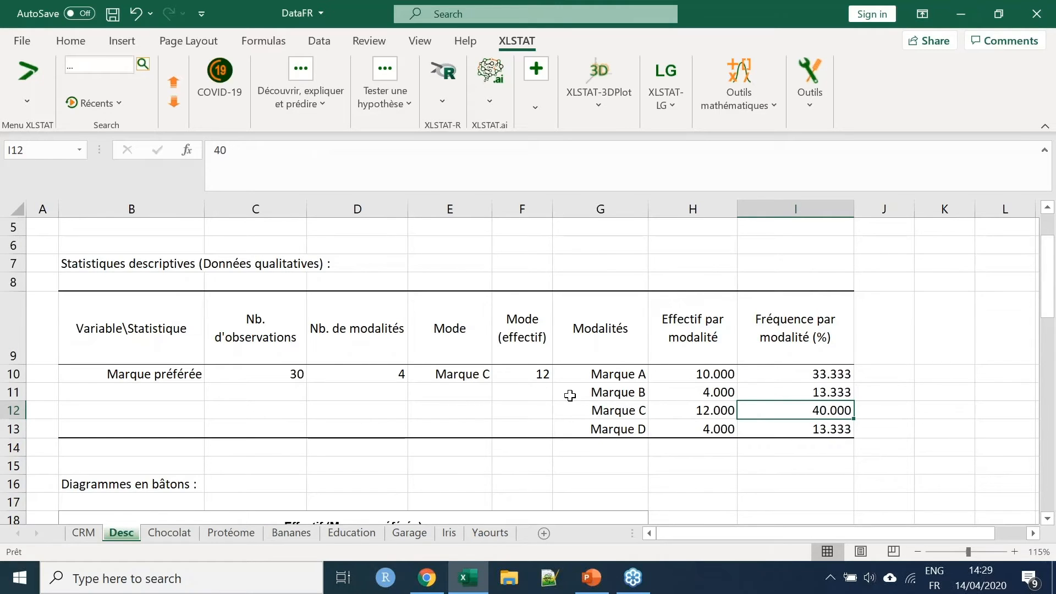
Examine the bar chart of the Marque préférée counts below the results table
{"action": "scroll", "coordinate": [330, 358], "scroll_direction": "down", "scroll_amount": 2}
{"action": "scroll", "coordinate": [272, 333], "scroll_direction": "down", "scroll_amount": 2}
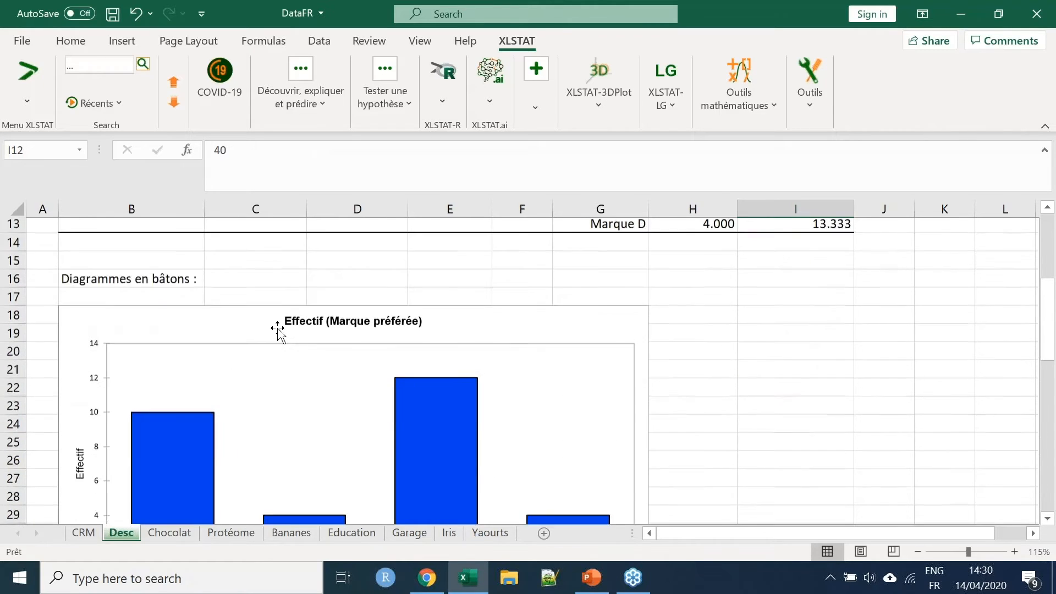
{"action": "scroll", "coordinate": [328, 344], "scroll_direction": "down", "scroll_amount": 1, "text": "ctrl"}
{"action": "scroll", "coordinate": [263, 392], "scroll_direction": "down", "scroll_amount": 2}
{"action": "scroll", "coordinate": [257, 392], "scroll_direction": "up", "scroll_amount": 2}
{"action": "scroll", "coordinate": [237, 424], "scroll_direction": "down", "scroll_amount": 1}
{"action": "scroll", "coordinate": [142, 430], "scroll_direction": "up", "scroll_amount": 1}
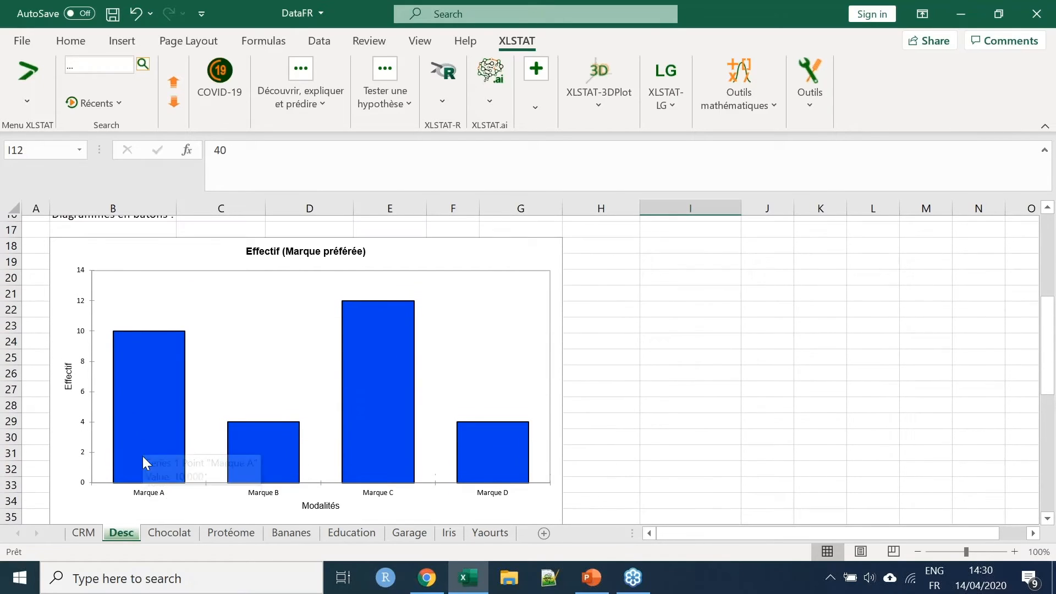
{"action": "left_click", "coordinate": [154, 438]}
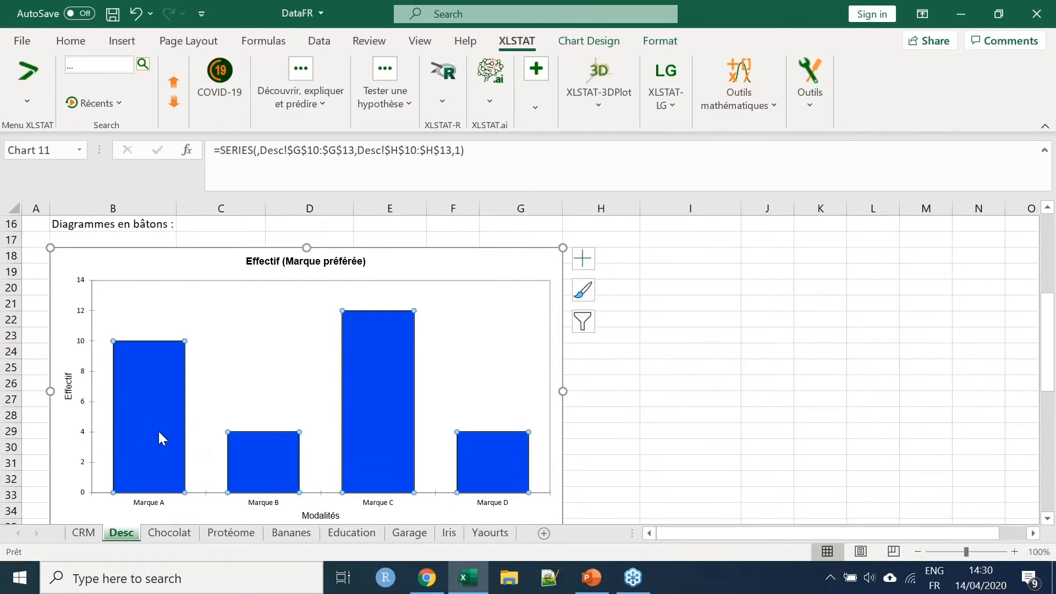
{"action": "left_click", "coordinate": [714, 394]}
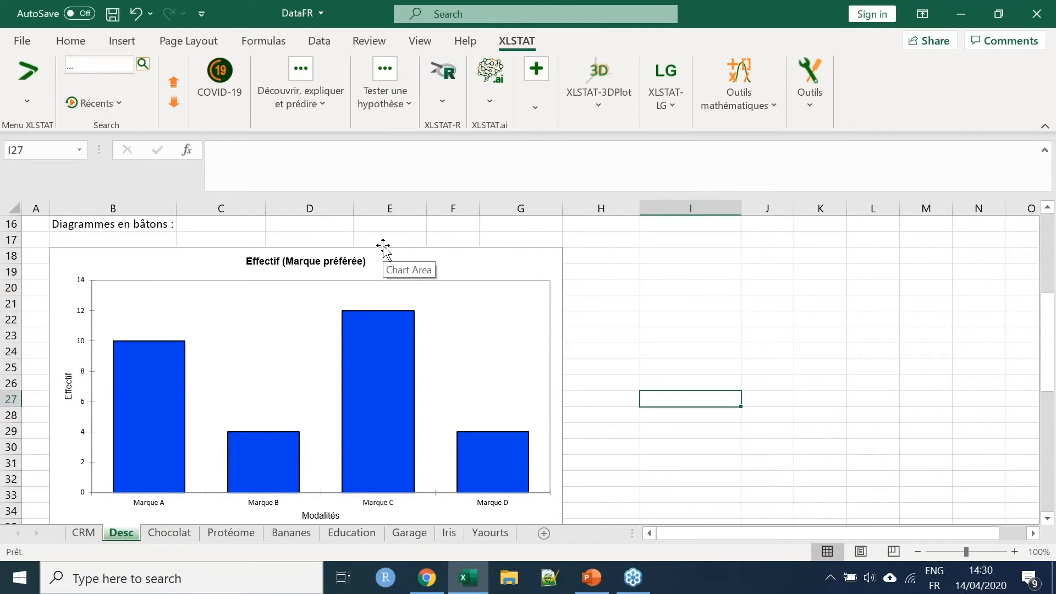
Fill the bars of the Marque préférée bar chart with orange
{"action": "left_click", "coordinate": [426, 269]}
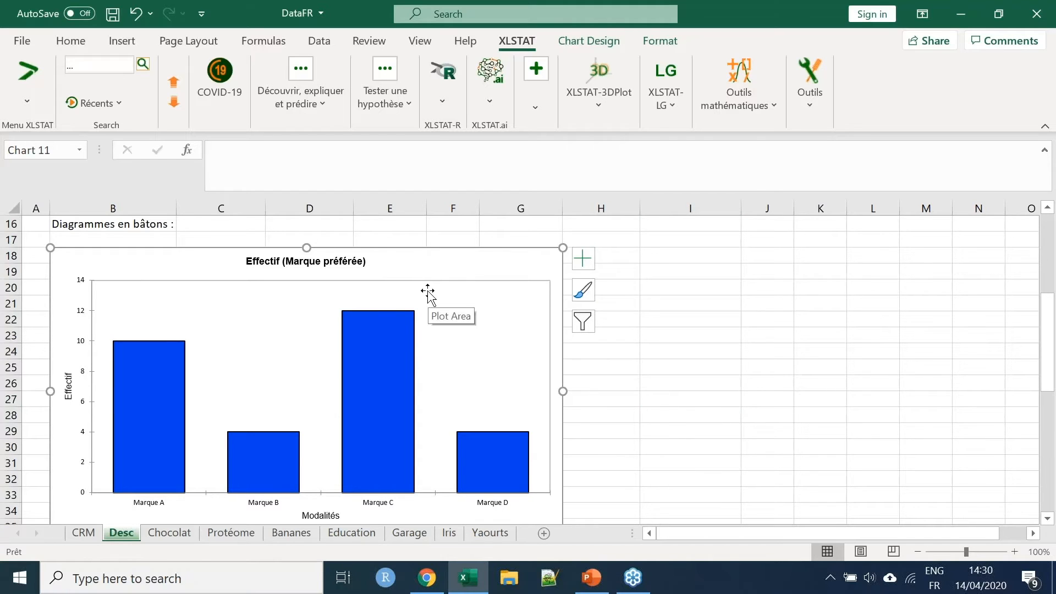
{"action": "left_click", "coordinate": [651, 44]}
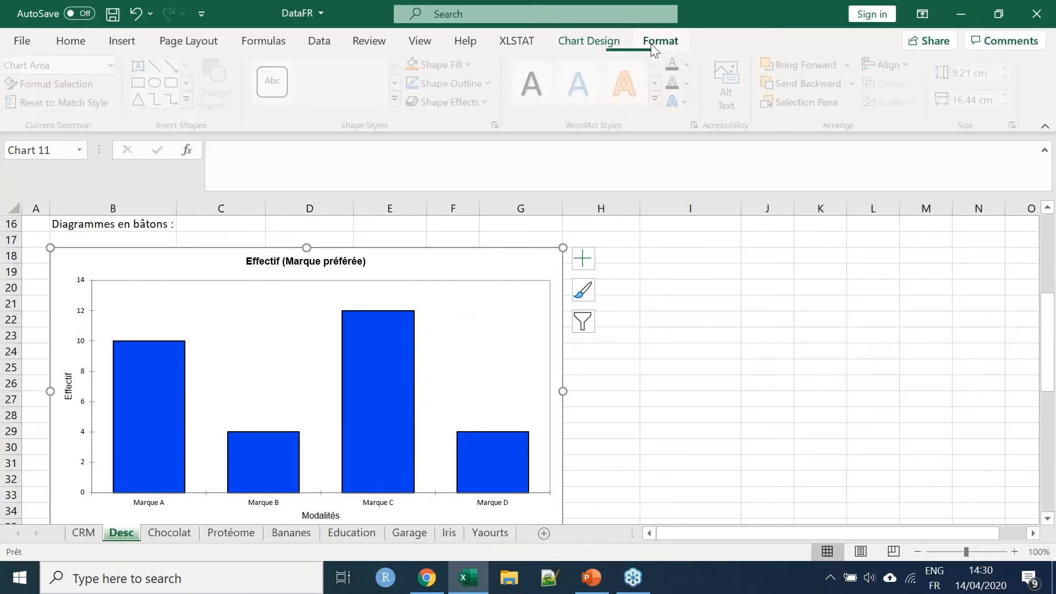
{"action": "left_click", "coordinate": [590, 47]}
{"action": "left_click", "coordinate": [366, 388]}
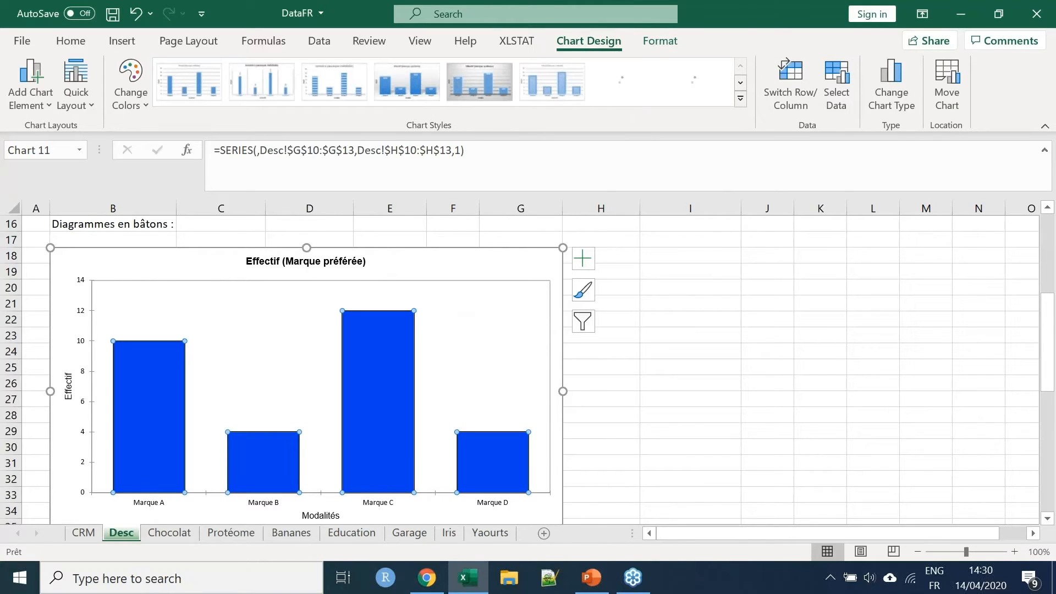
{"action": "left_click", "coordinate": [660, 41]}
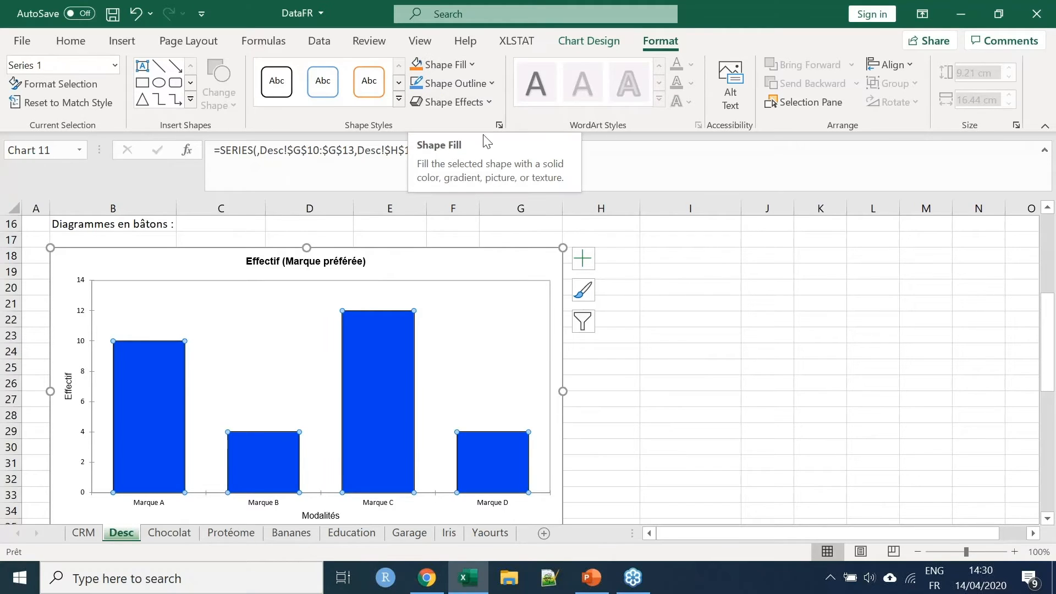
{"action": "left_click", "coordinate": [430, 66]}
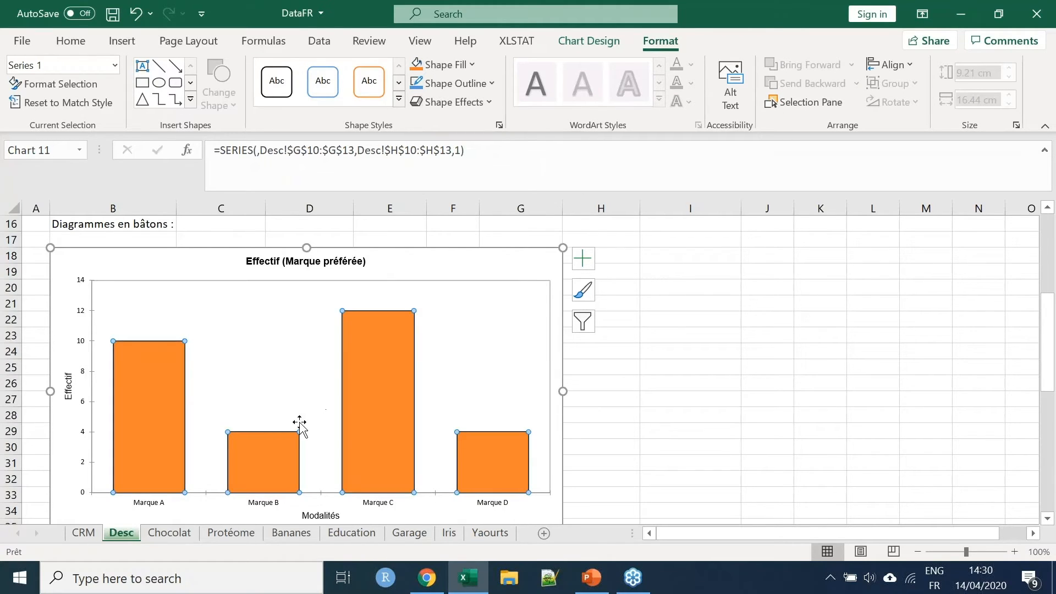
Replace the bar chart's title text with "MArque Préférée"
{"action": "left_click", "coordinate": [318, 278]}
{"action": "left_click", "coordinate": [322, 261]}
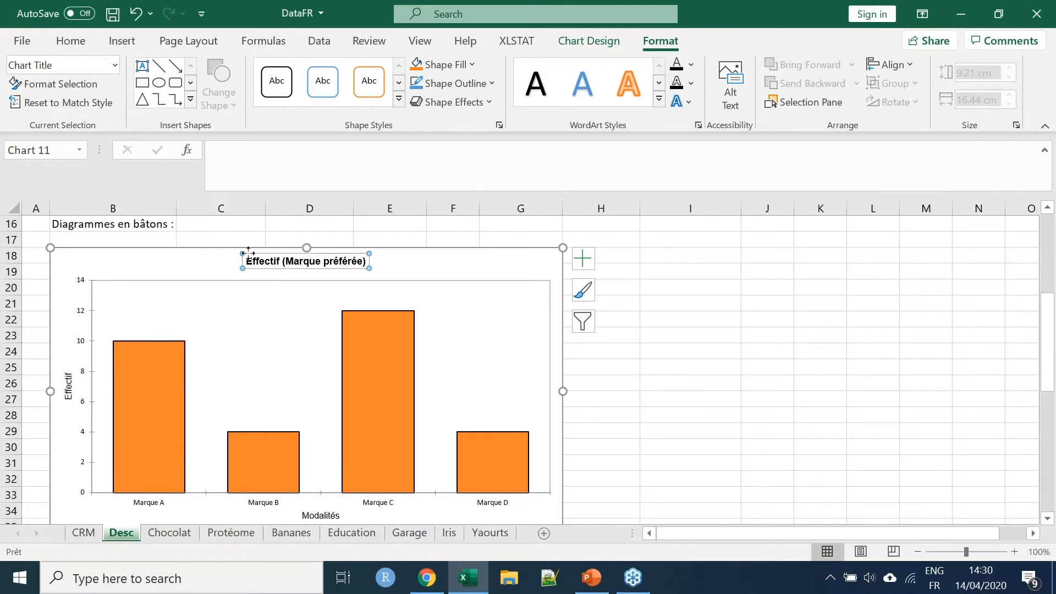
{"action": "left_click_drag", "start_coordinate": [251, 261], "coordinate": [505, 260]}
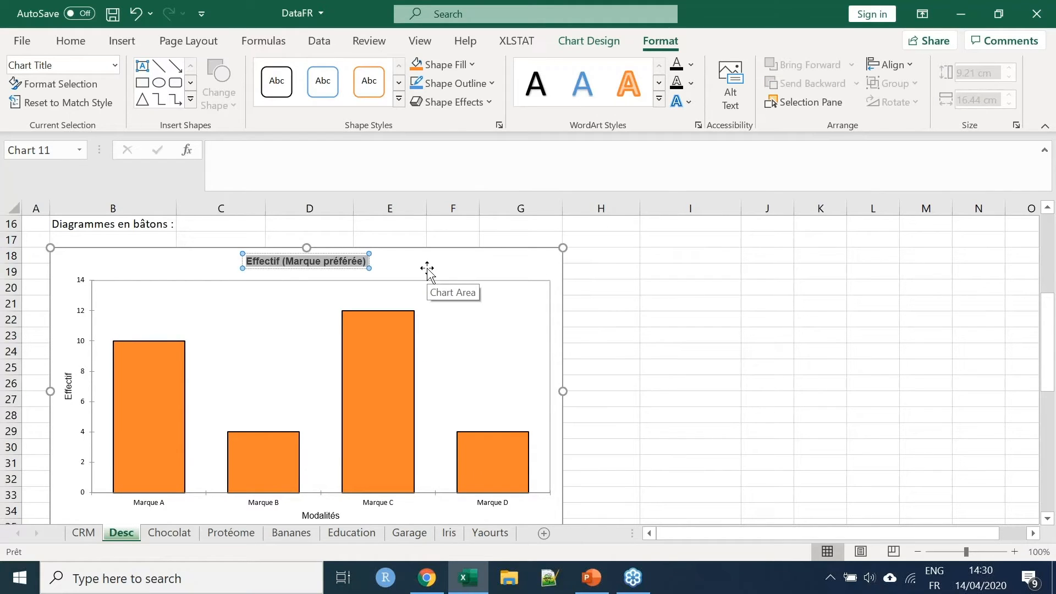
{"action": "type", "text": "MArque Préférée"}
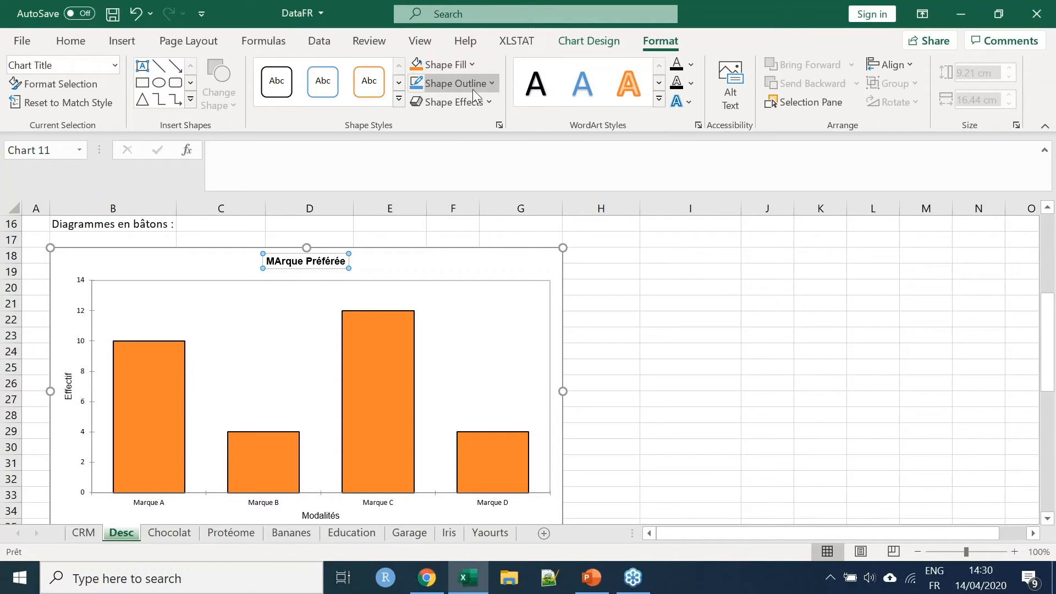
Change the font of the bar chart's title to Questrial
{"action": "left_click", "coordinate": [72, 44]}
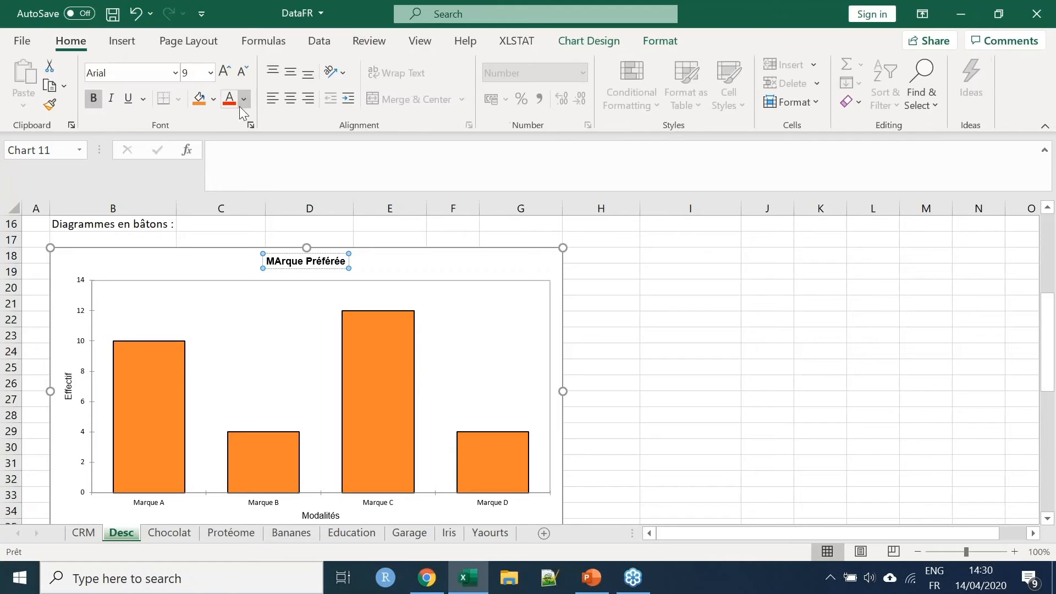
{"action": "left_click", "coordinate": [306, 268]}
{"action": "left_click", "coordinate": [106, 68]}
{"action": "type", "text": "Quest"}
{"action": "key", "text": "Return"}
{"action": "scroll", "coordinate": [352, 347], "scroll_direction": "down", "scroll_amount": 1}
{"action": "scroll", "coordinate": [356, 355], "scroll_direction": "up", "scroll_amount": 1}
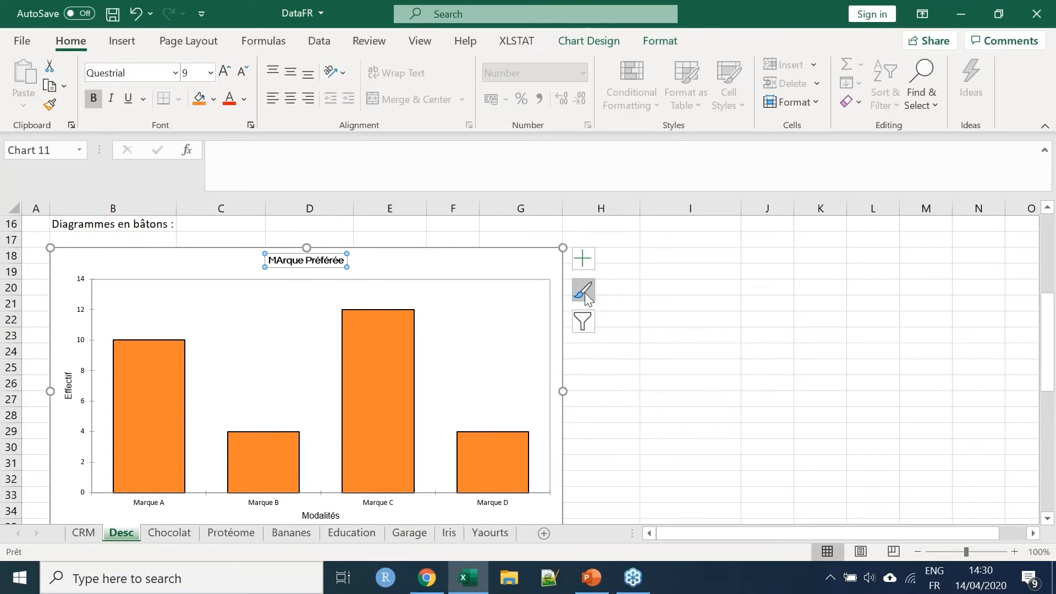
Preview the built-in chart styles Style 1 and Style 2 on the bar chart
{"action": "left_click", "coordinate": [582, 294]}
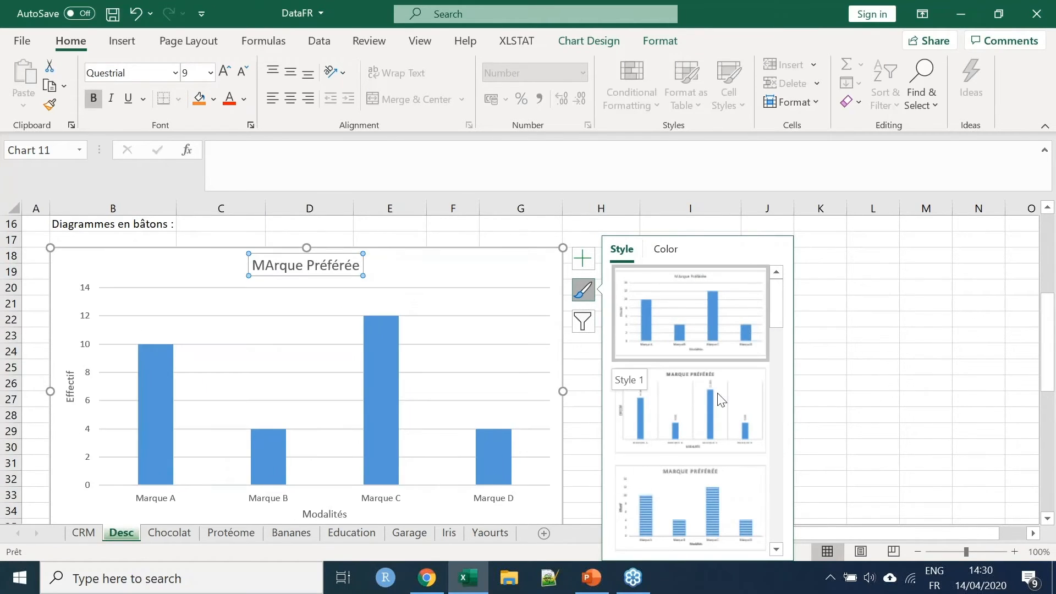
{"action": "scroll", "coordinate": [717, 405], "scroll_direction": "down", "scroll_amount": 1}
{"action": "scroll", "coordinate": [704, 434], "scroll_direction": "up", "scroll_amount": 1}
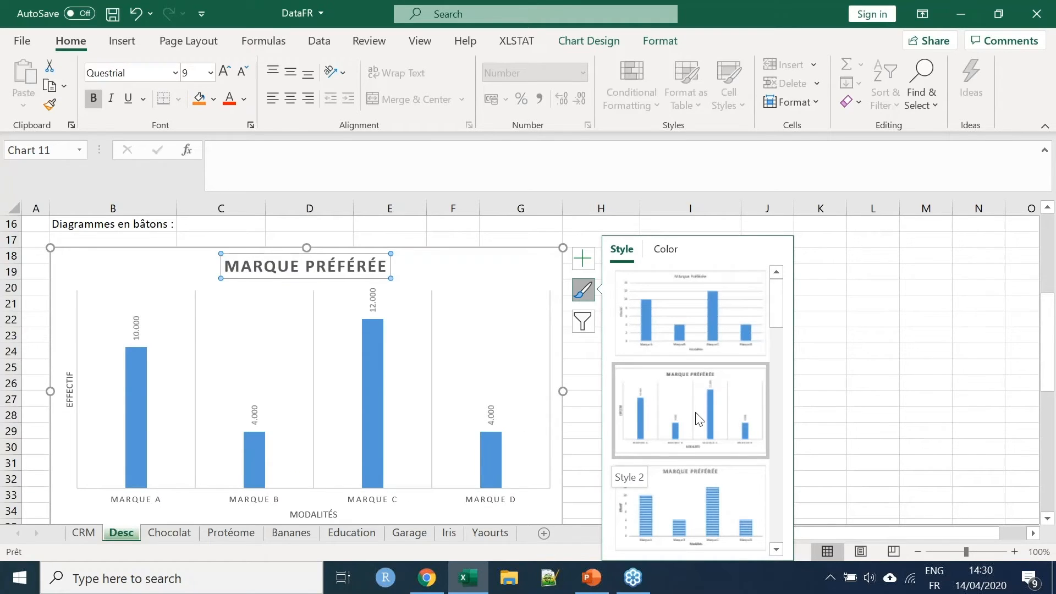
{"action": "left_click", "coordinate": [873, 303]}
Examine the pie chart of the Marque préférée counts and its brand legend
{"action": "scroll", "coordinate": [468, 299], "scroll_direction": "down", "scroll_amount": 4}
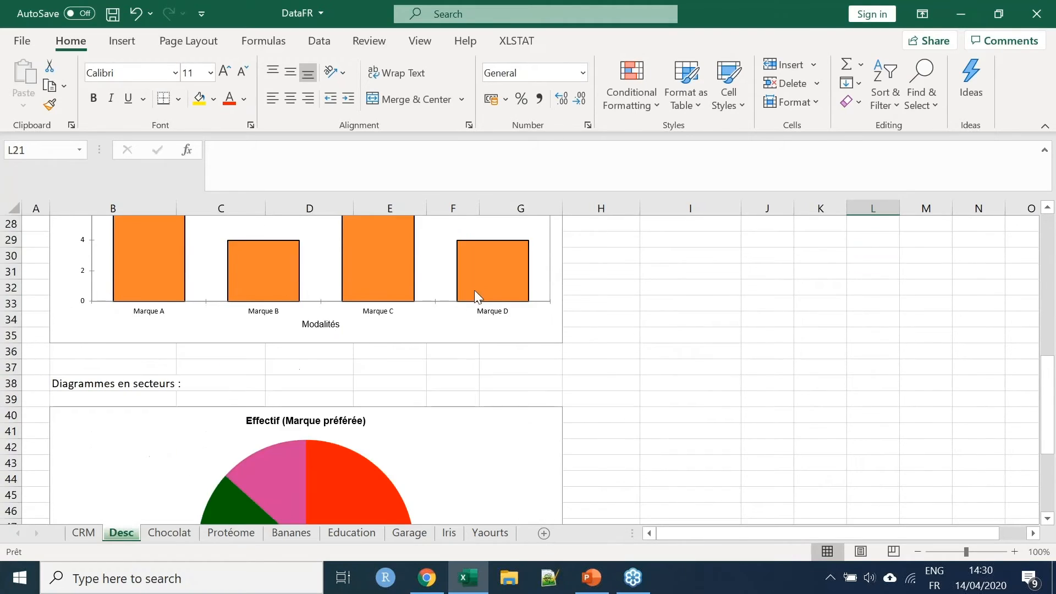
{"action": "scroll", "coordinate": [475, 291], "scroll_direction": "down", "scroll_amount": 3}
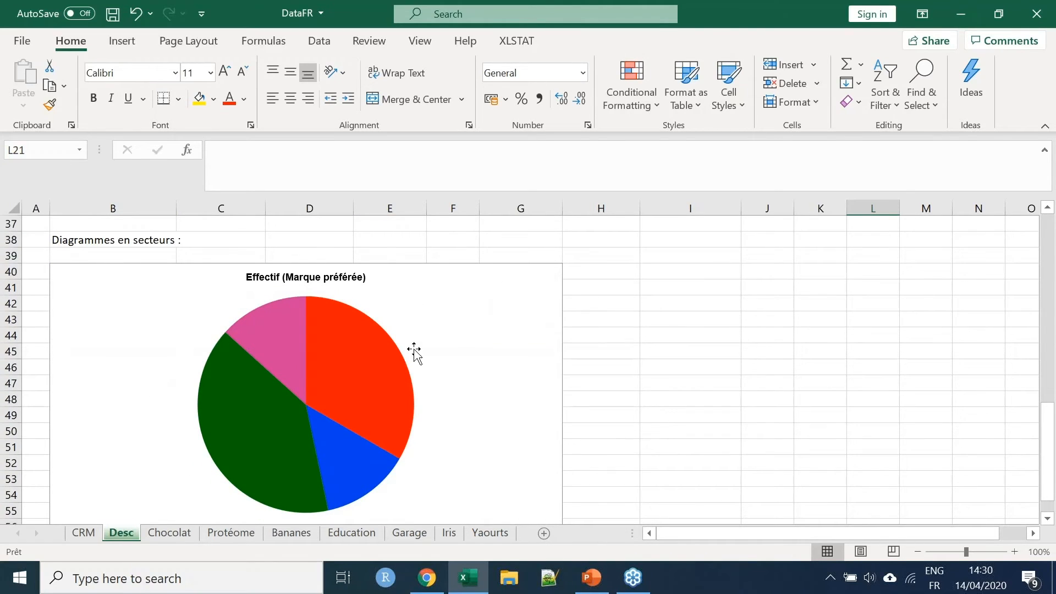
{"action": "scroll", "coordinate": [391, 335], "scroll_direction": "down", "scroll_amount": 1}
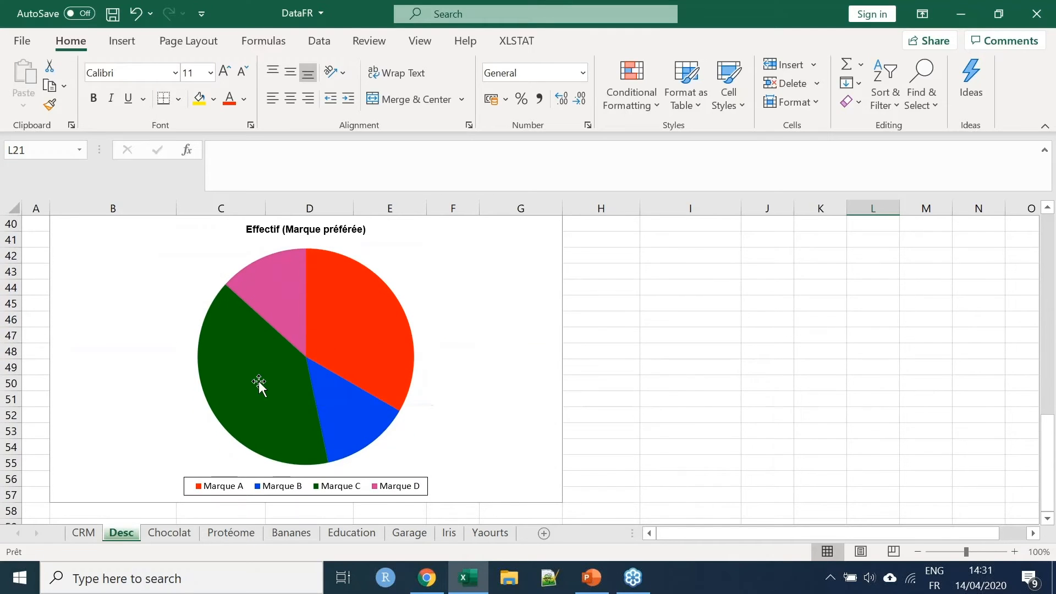
{"action": "mouse_move", "coordinate": [312, 431]}
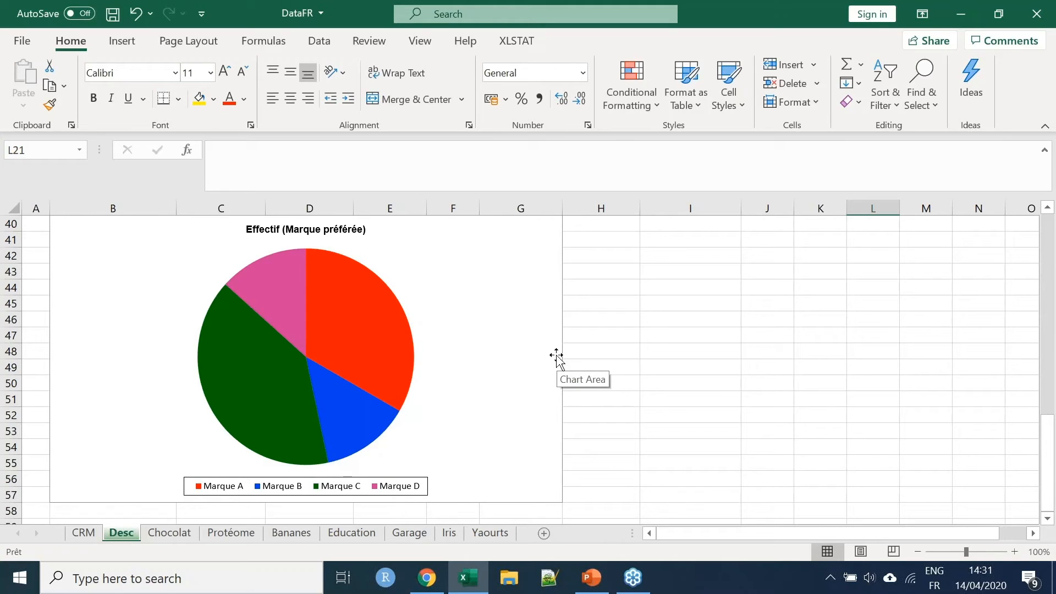
Switch to the PowerPoint presentation StatistiquesDescriptives200414 and review slides 24 and 25 on describing a qualitative variable
{"action": "left_click", "coordinate": [593, 578]}
{"action": "scroll", "coordinate": [104, 269], "scroll_direction": "down", "scroll_amount": 3}
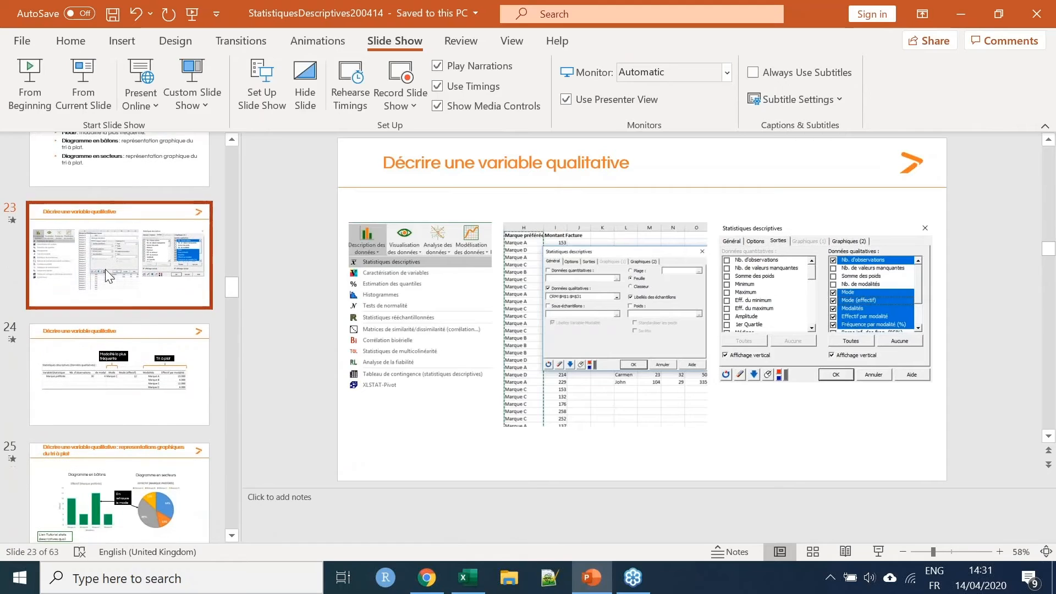
{"action": "left_click", "coordinate": [125, 345]}
{"action": "scroll", "coordinate": [123, 339], "scroll_direction": "down", "scroll_amount": 1}
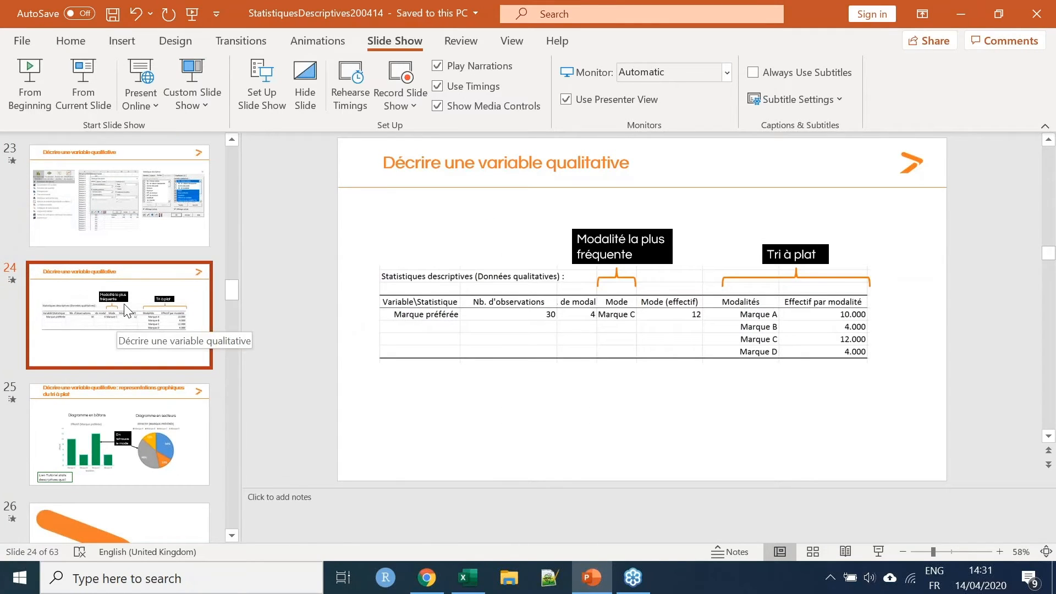
{"action": "scroll", "coordinate": [153, 399], "scroll_direction": "down", "scroll_amount": 2}
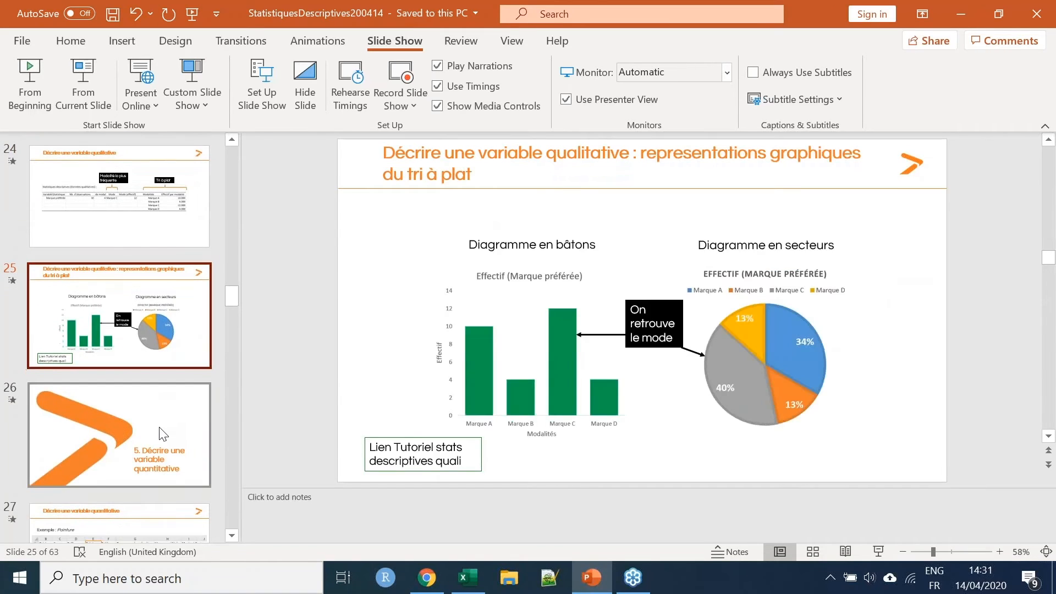
Start the slide show from section slide 26, "5. Décrire une variable quantitative", and advance to the Pointure example
{"action": "left_click", "coordinate": [162, 434]}
{"action": "left_click", "coordinate": [83, 82]}
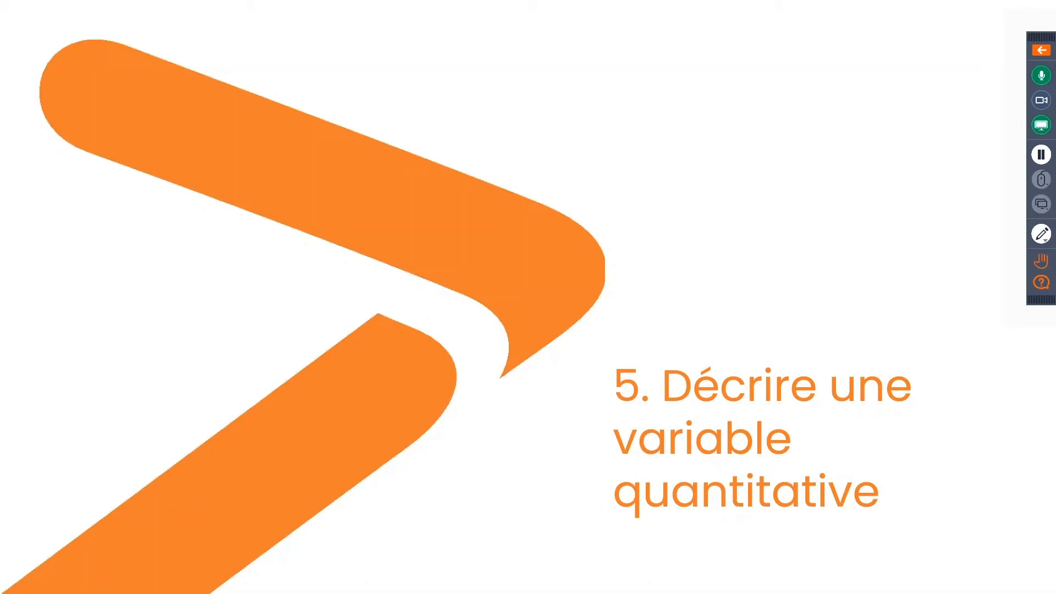
{"action": "key", "text": "Right"}
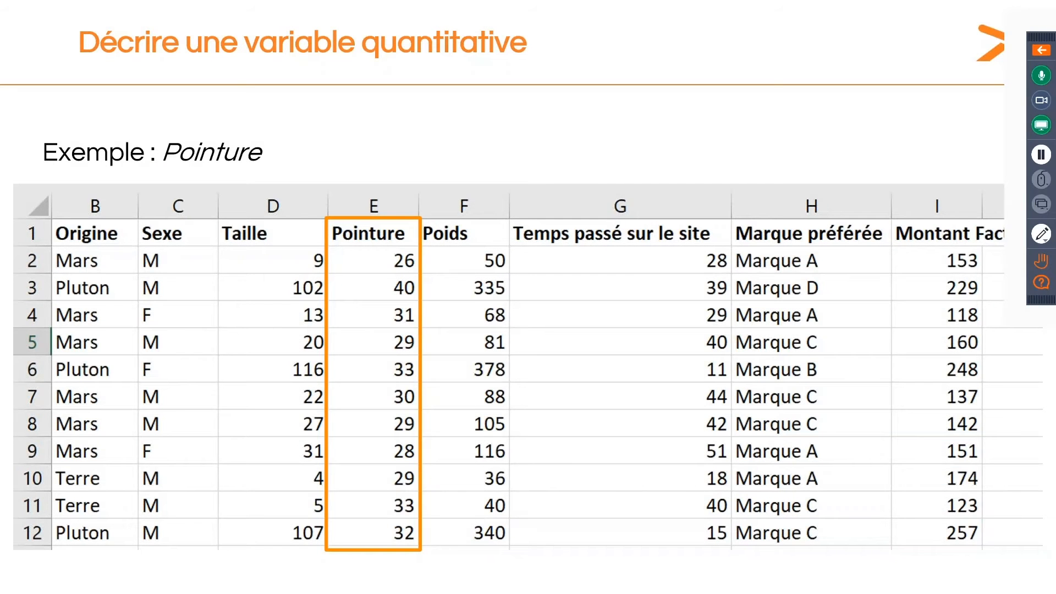